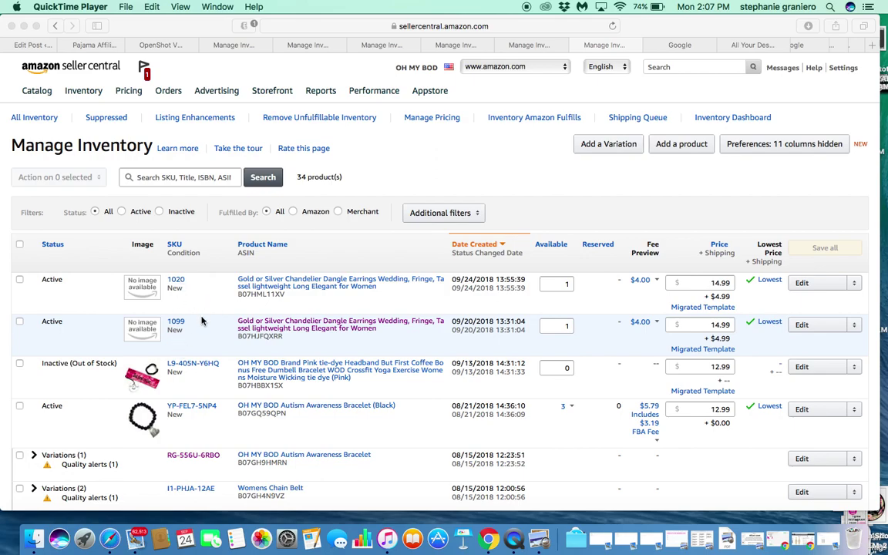
- Start a new product listing for an item that is not in Amazon's catalog
left_click(89, 97)
mouse_move(85, 94)
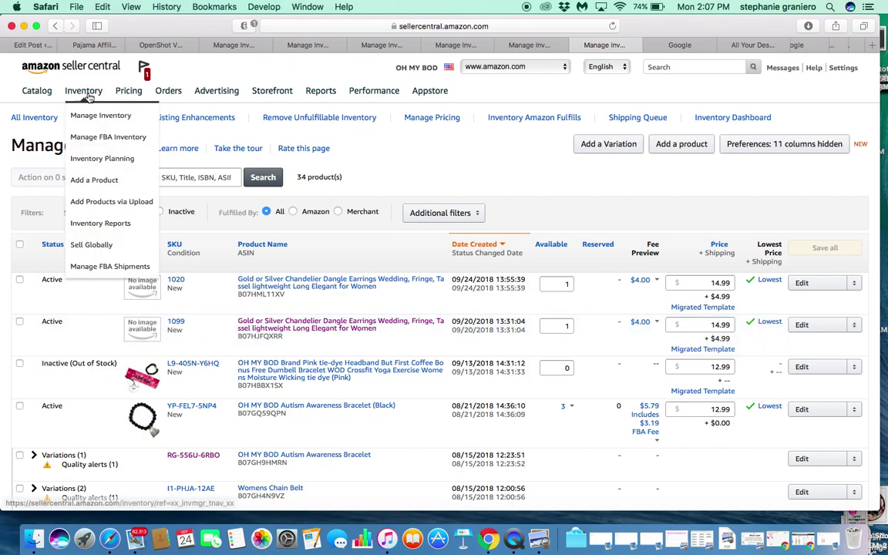
left_click(91, 184)
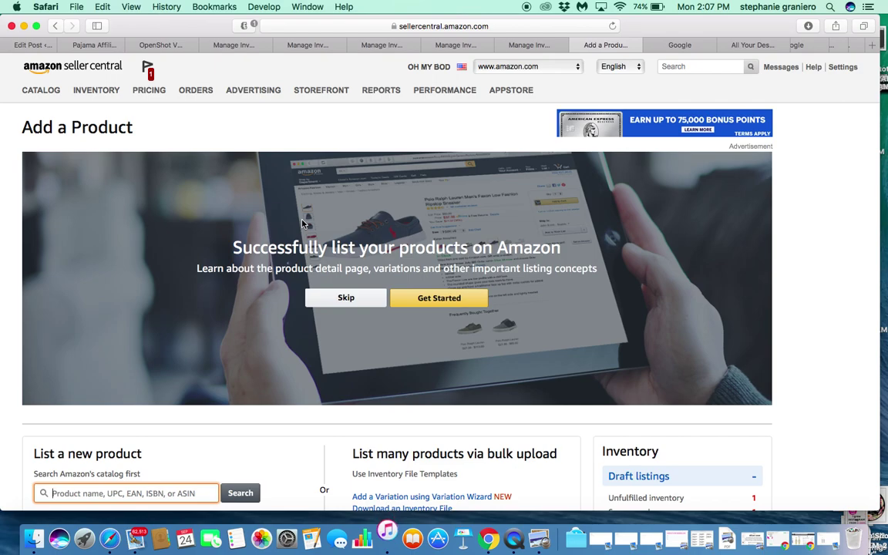
scroll(231, 285, "down", 5)
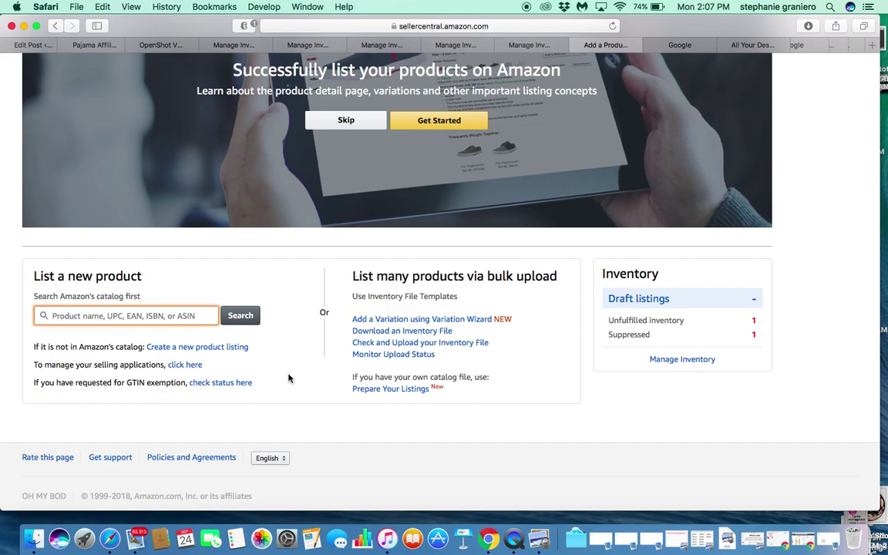
left_click(232, 348)
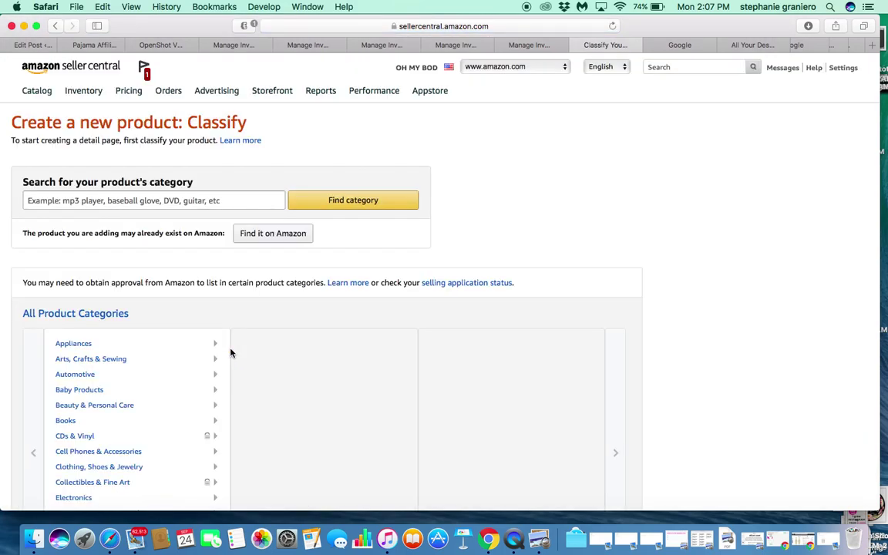
- Classify the product under Clothing, Shoes & Jewelry > Novelty & More > Jewelry > Earrings > Drop & Dangle
scroll(230, 352, "down", 3)
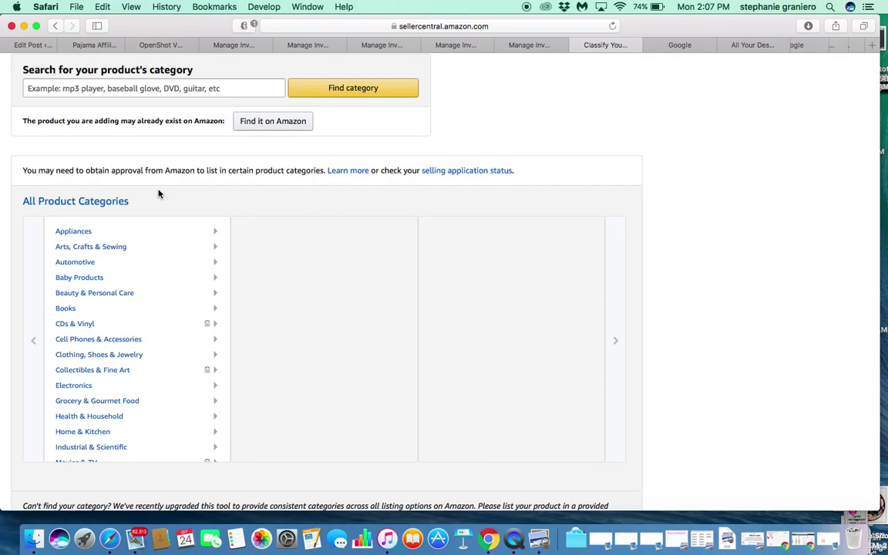
left_click(128, 356)
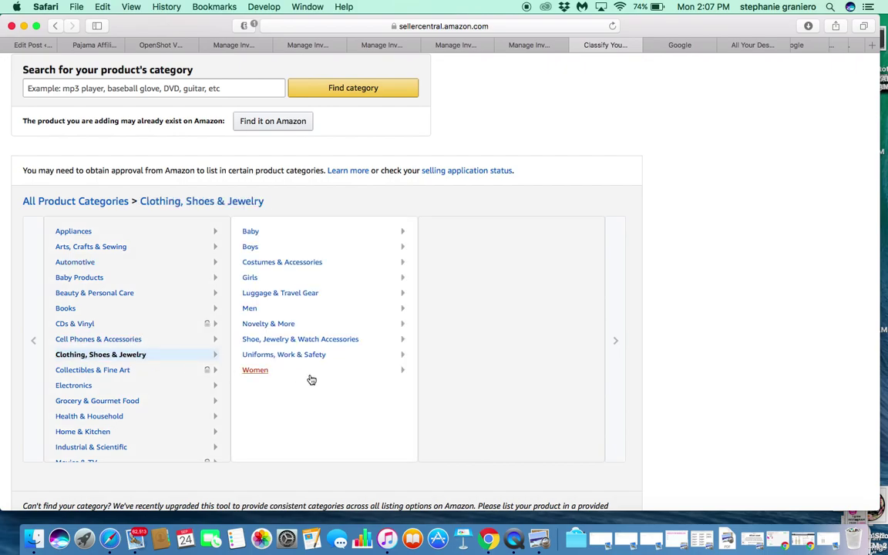
left_click(294, 327)
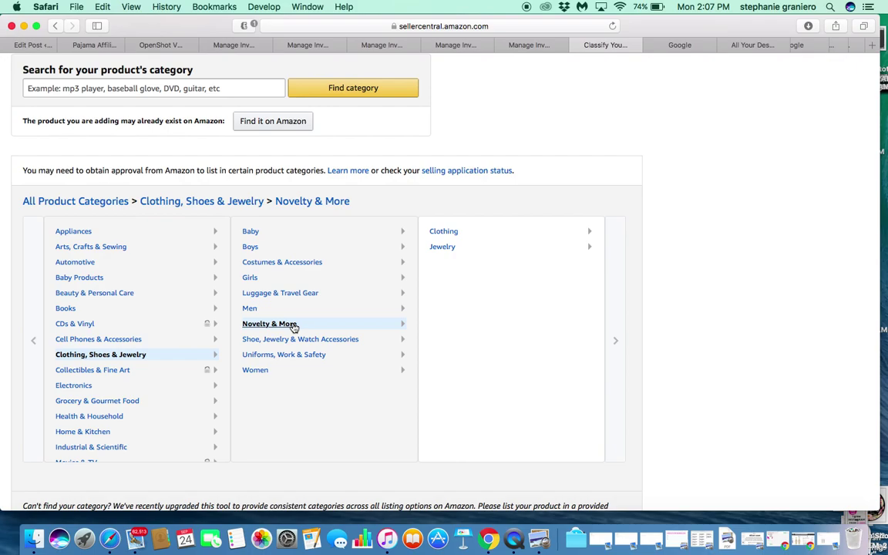
left_click(455, 247)
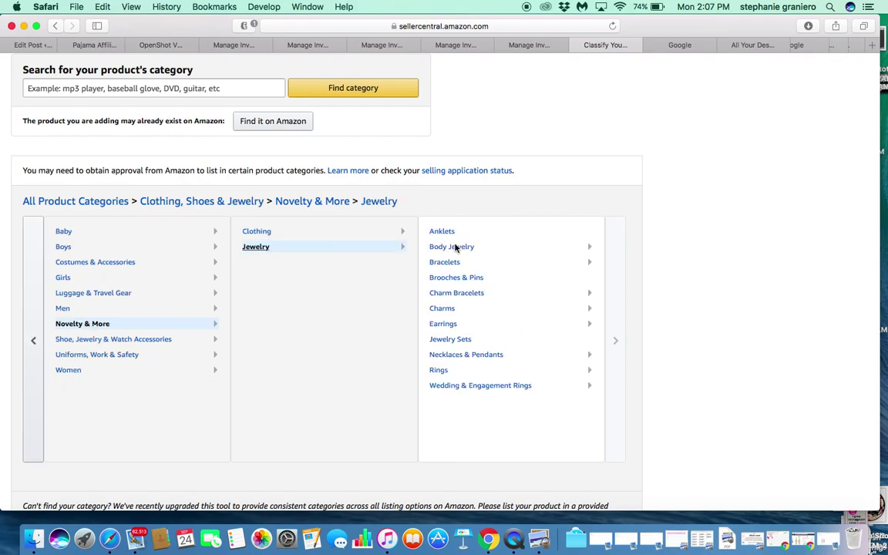
left_click(451, 326)
left_click(471, 278)
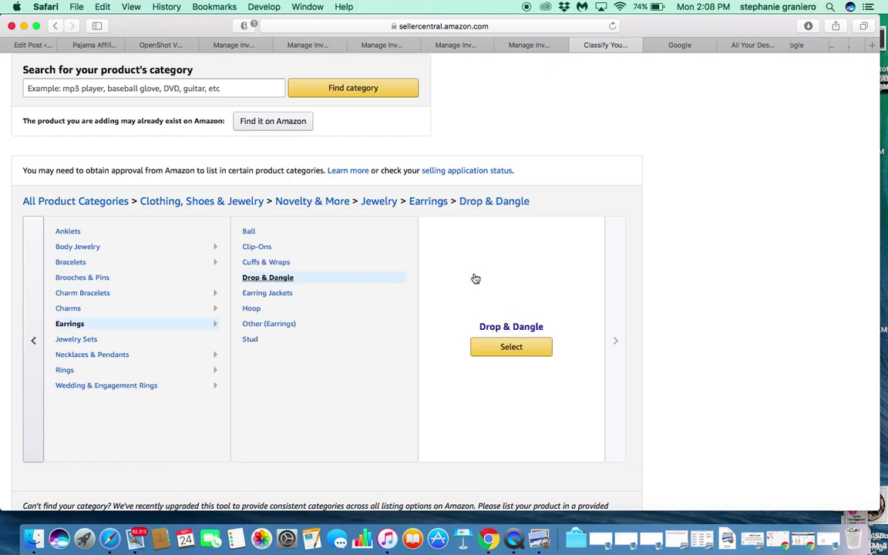
left_click(516, 347)
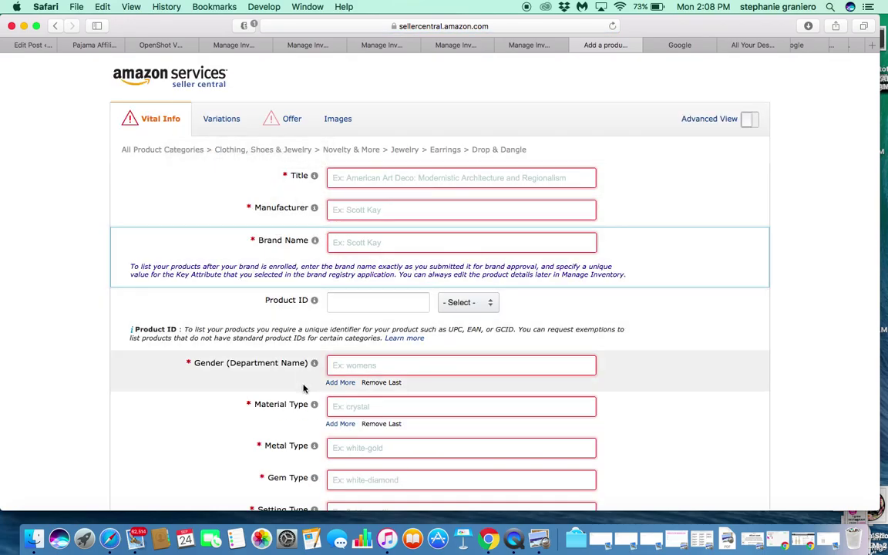
- Enter "Gold and Silver Drop Earrings" as the product title
scroll(261, 400, "down", 1)
scroll(261, 400, "up", 2)
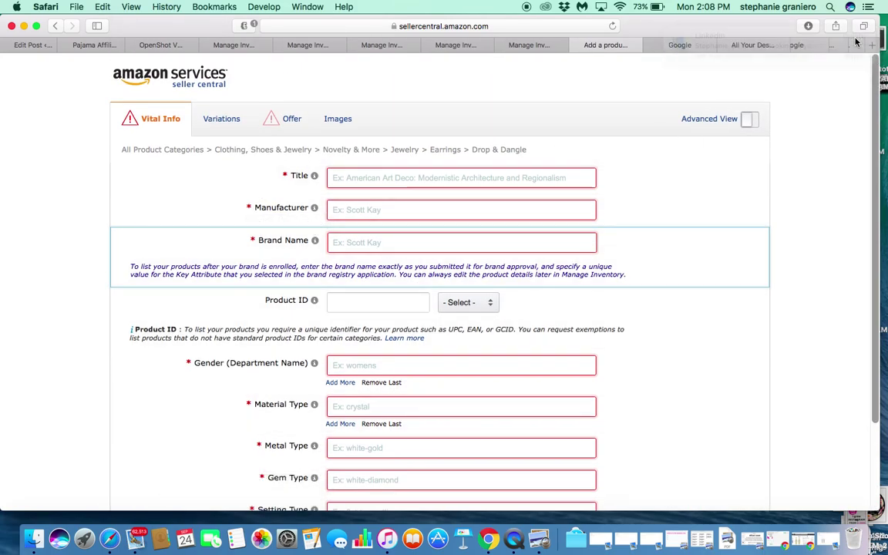
left_click(349, 177)
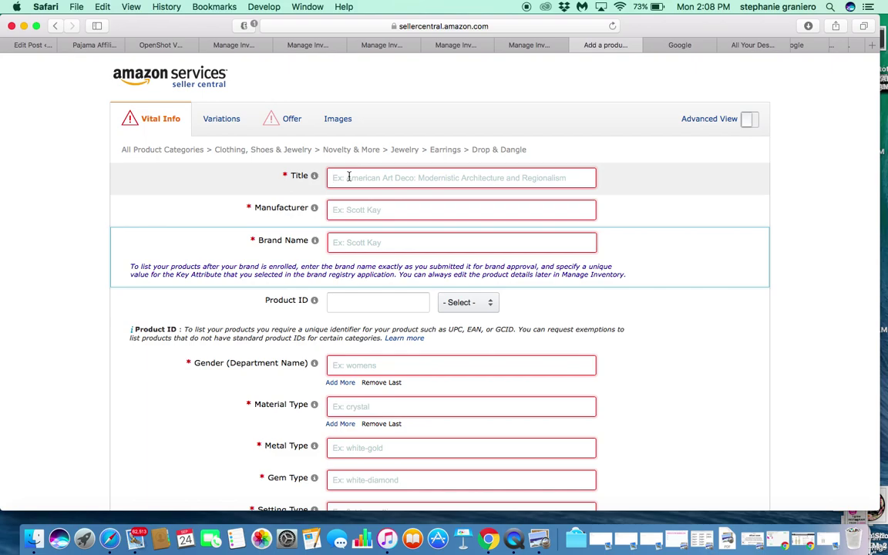
type("Gold a")
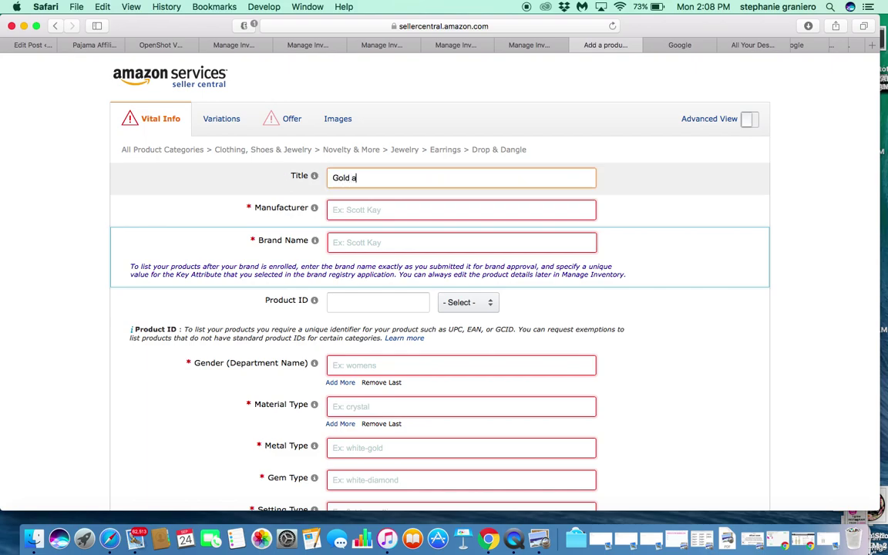
type("nd Silver Drop Earrings")
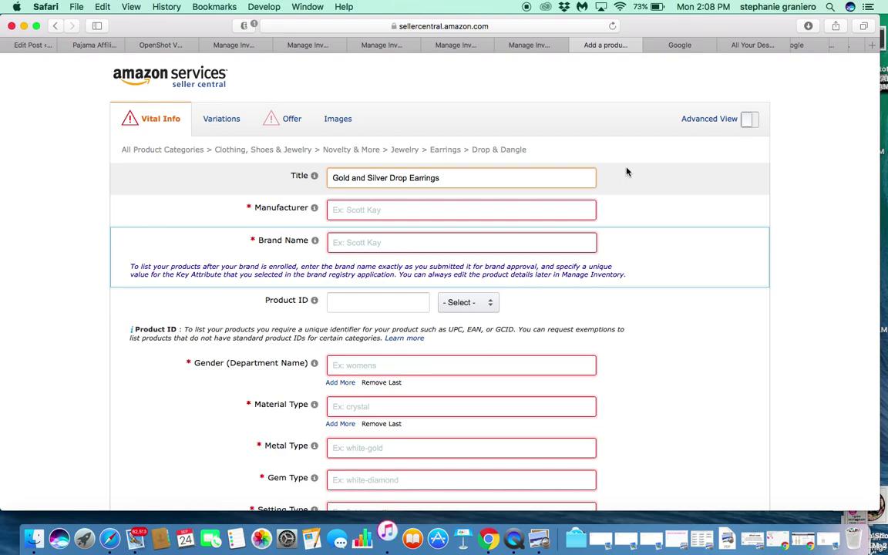
- Set the manufacturer to "Bohemian Rockstar" and the brand name to the suggested "OH MY BOD"
left_click(432, 209)
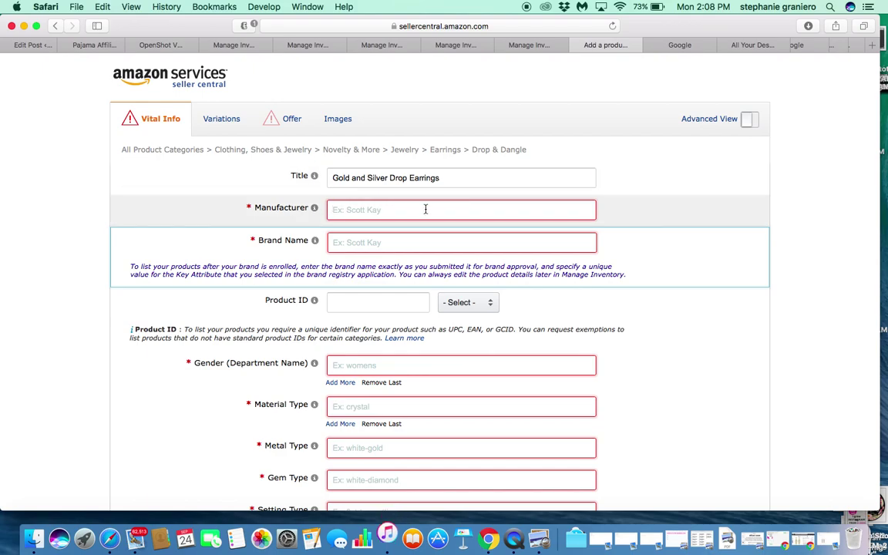
type("Bohemia")
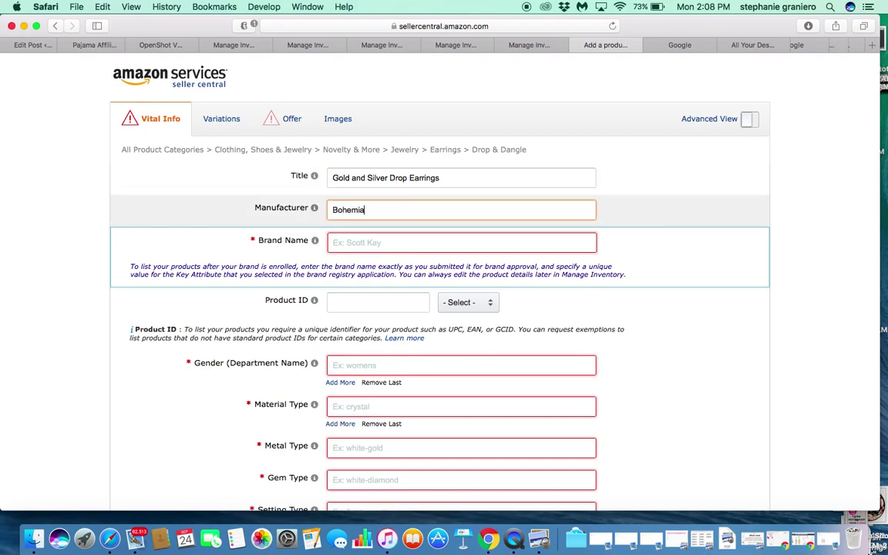
type("n Rockstar")
left_click(401, 244)
type("OH MY BOD")
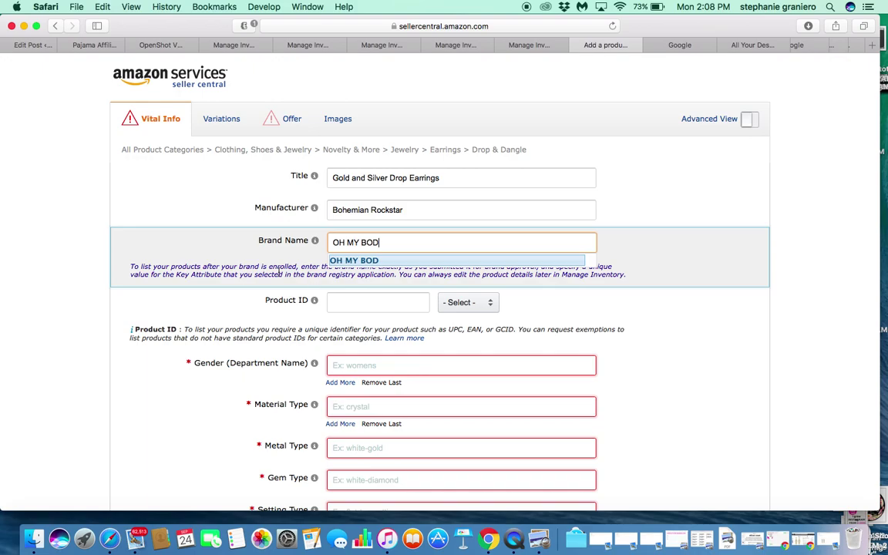
left_click(494, 260)
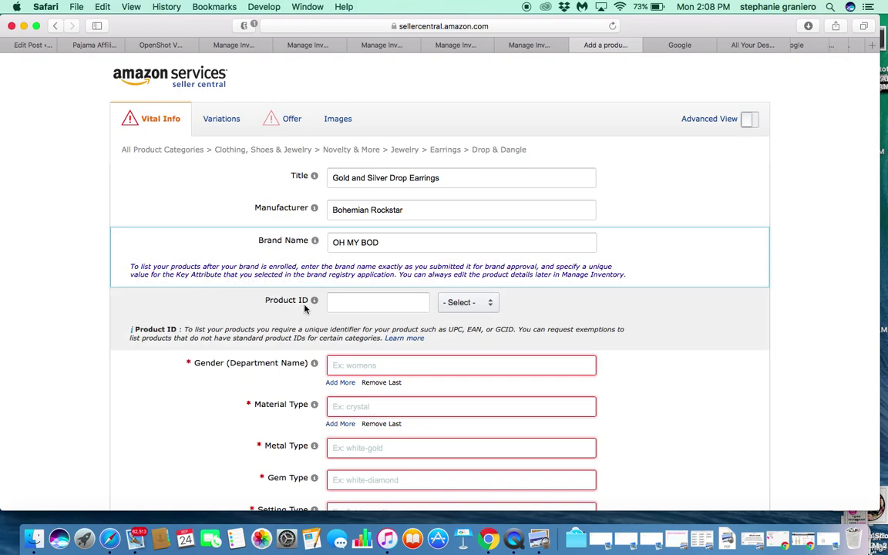
scroll(206, 329, "down", 2)
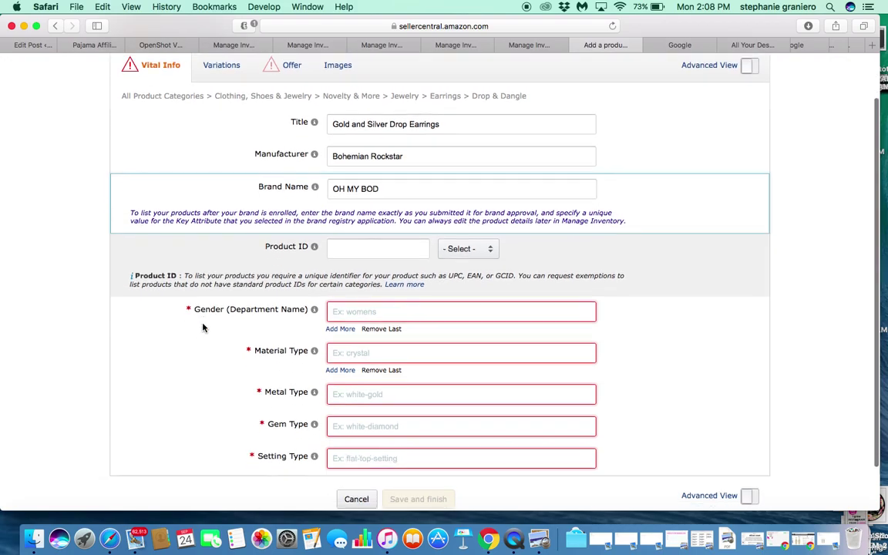
left_click(466, 246)
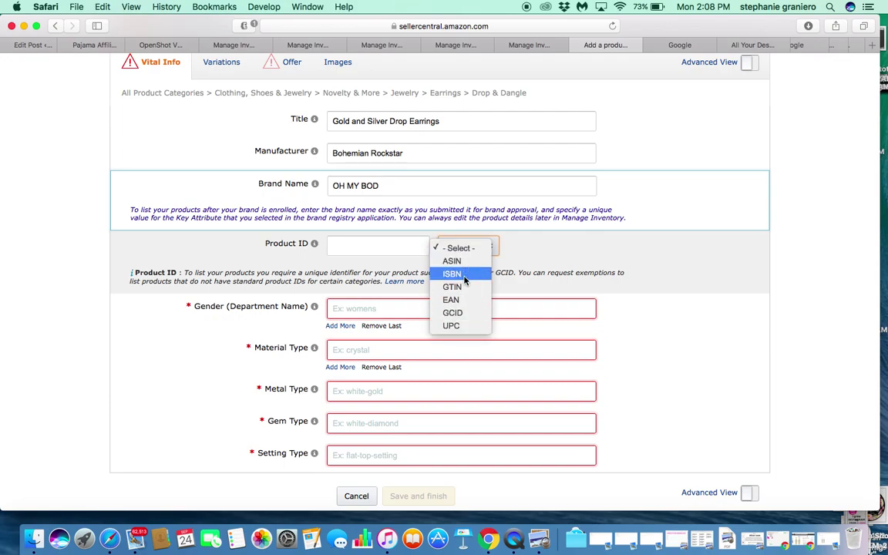
left_click(537, 263)
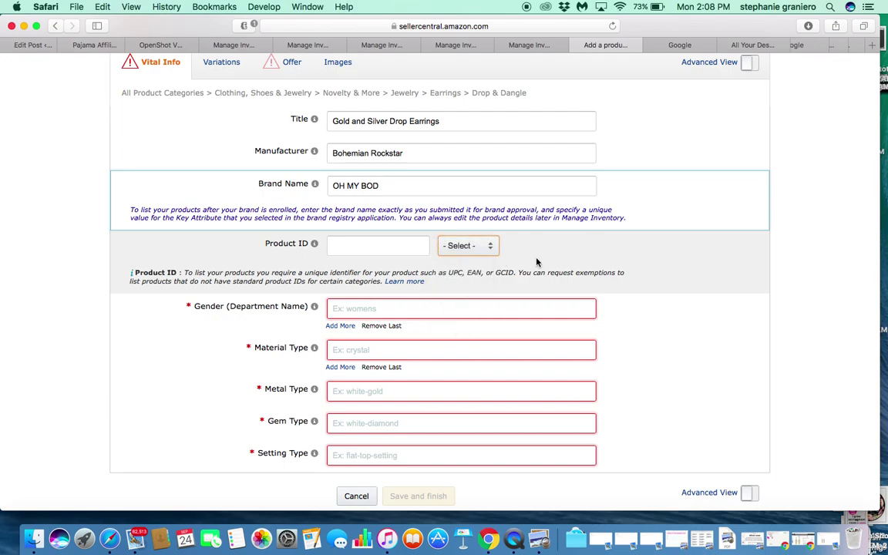
- Set the gender (department name) to "womens" and the material type to "metal alloy"
left_click(371, 308)
type("womens")
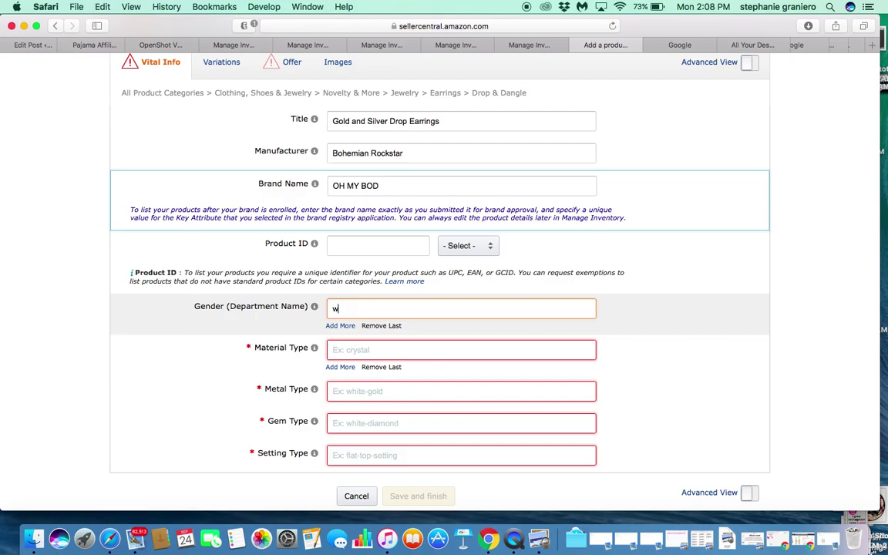
left_click(364, 330)
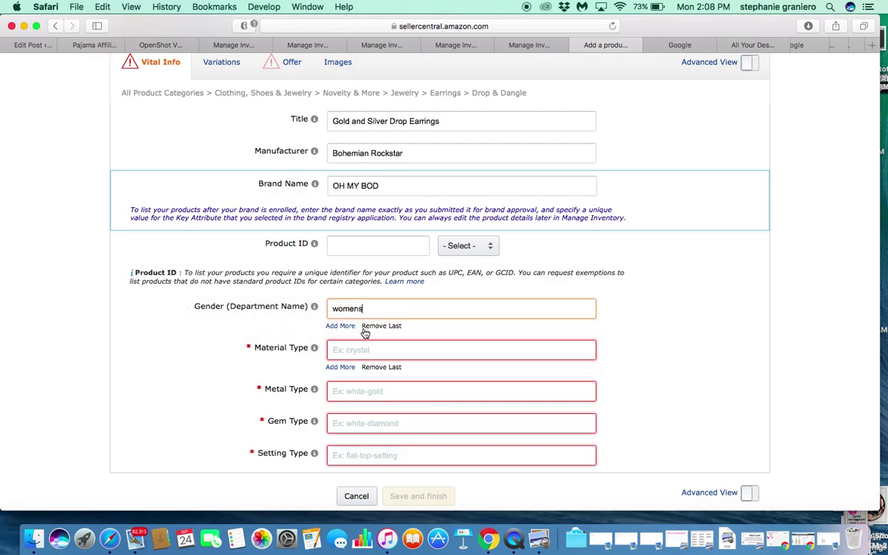
left_click(362, 349)
type("me")
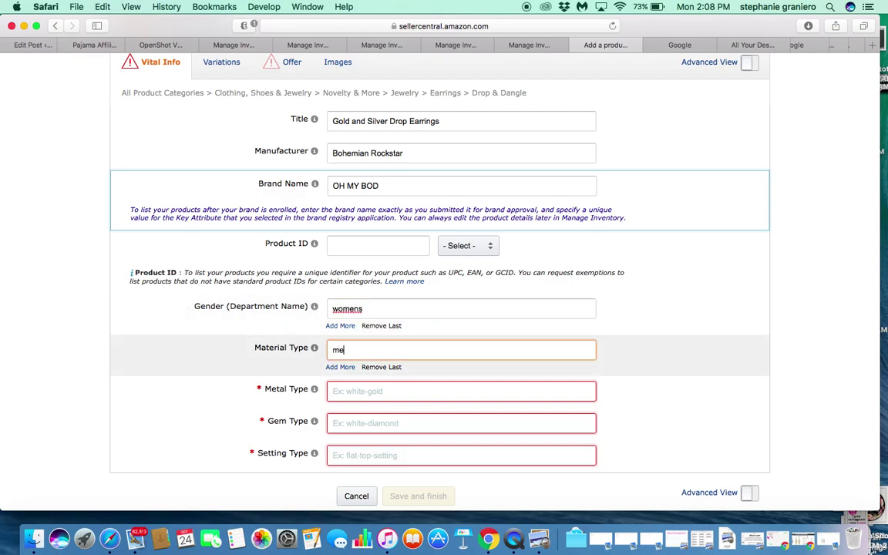
type("tal alloy")
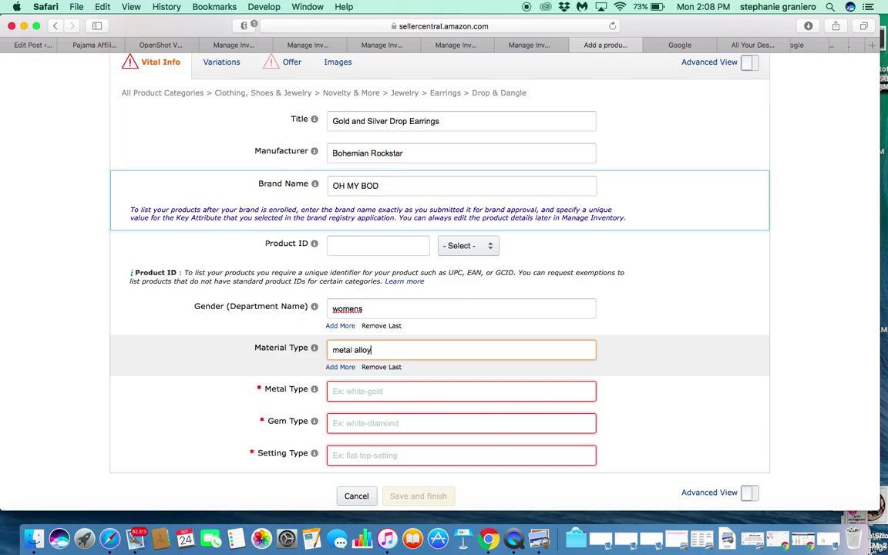
- Fill in the metal type as "metal alloy", the gem type as "NA" and the setting type as "na"
left_click(367, 391)
type("metal")
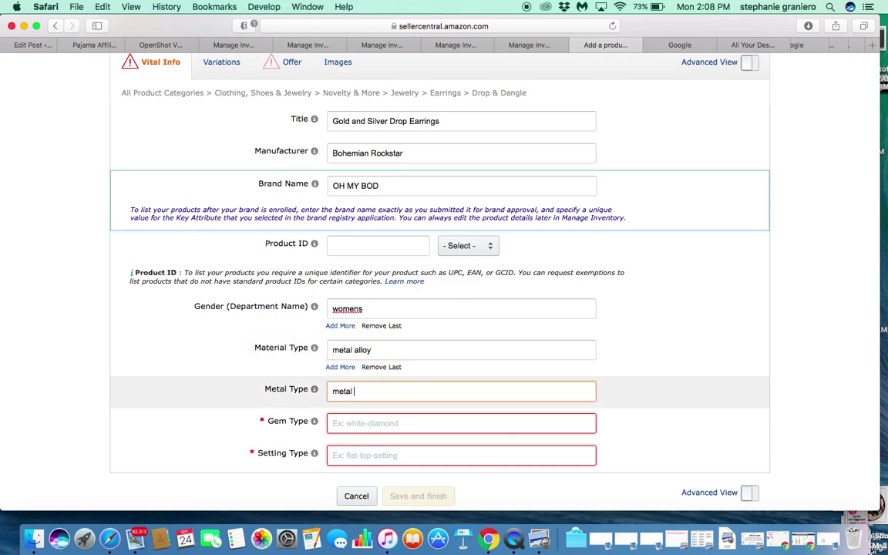
type(" alloy")
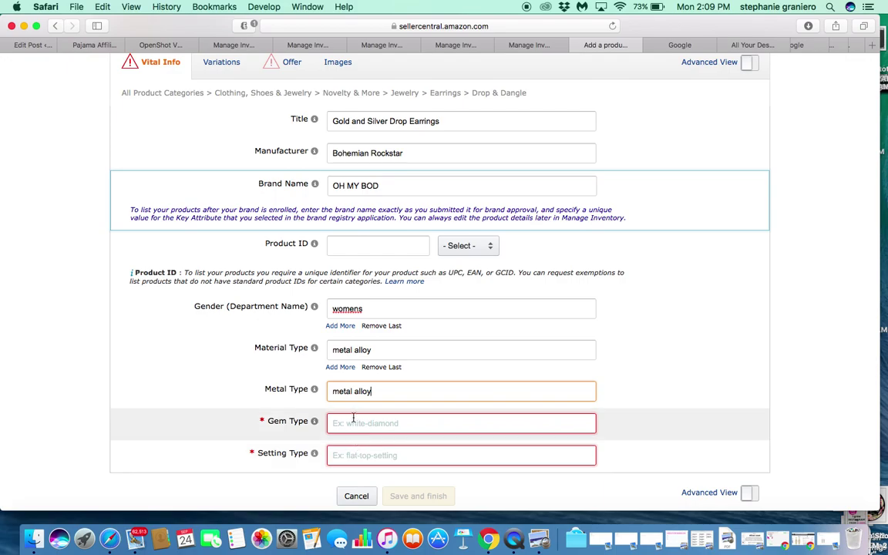
left_click(353, 418)
type("na")
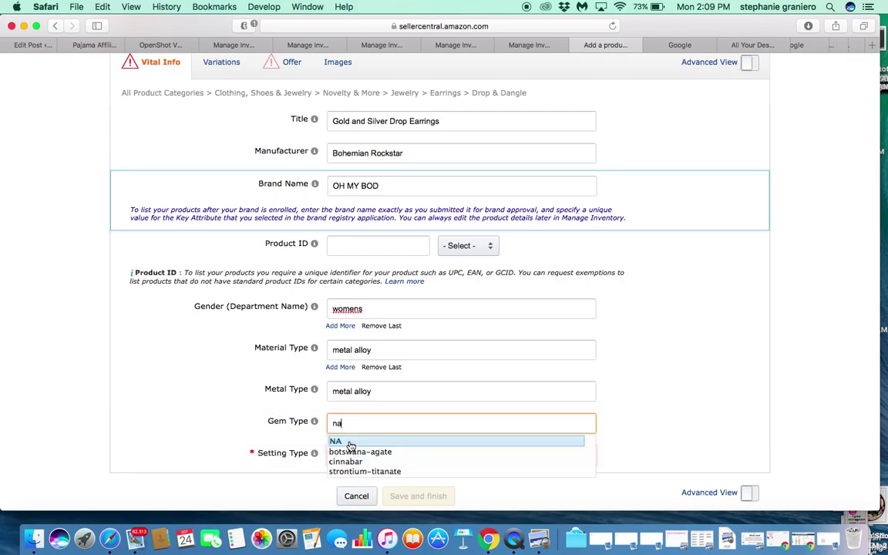
left_click(355, 440)
left_click(354, 455)
type("na")
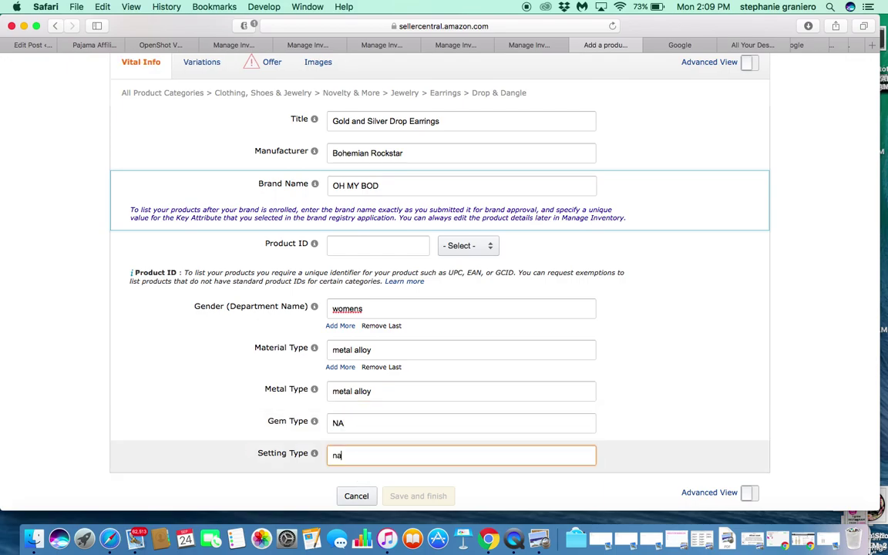
left_click(224, 421)
- Set the product's variation theme to color-displaylength and keep that theme
scroll(244, 239, "up", 2)
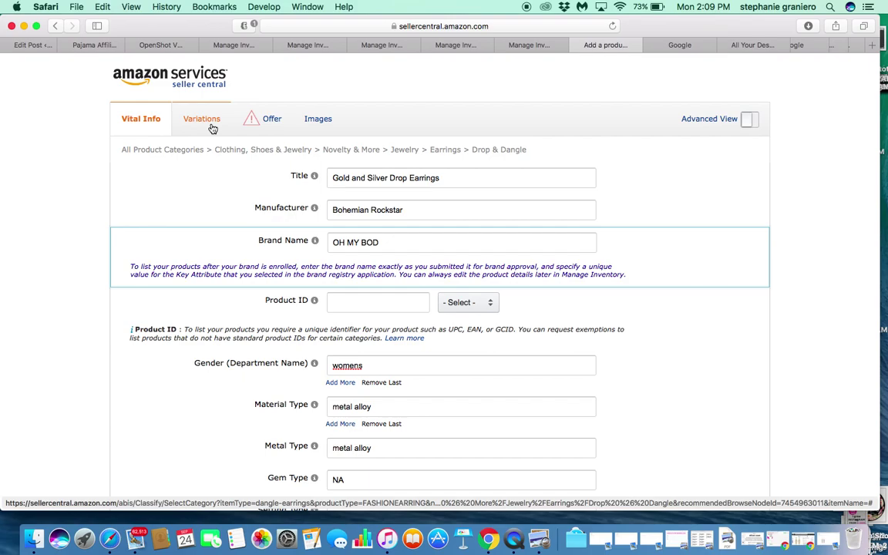
left_click(212, 128)
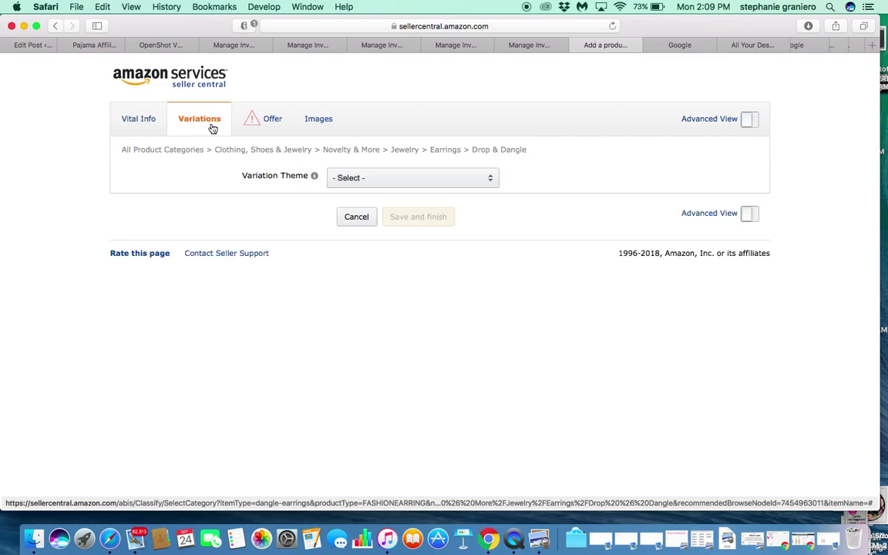
left_click(491, 188)
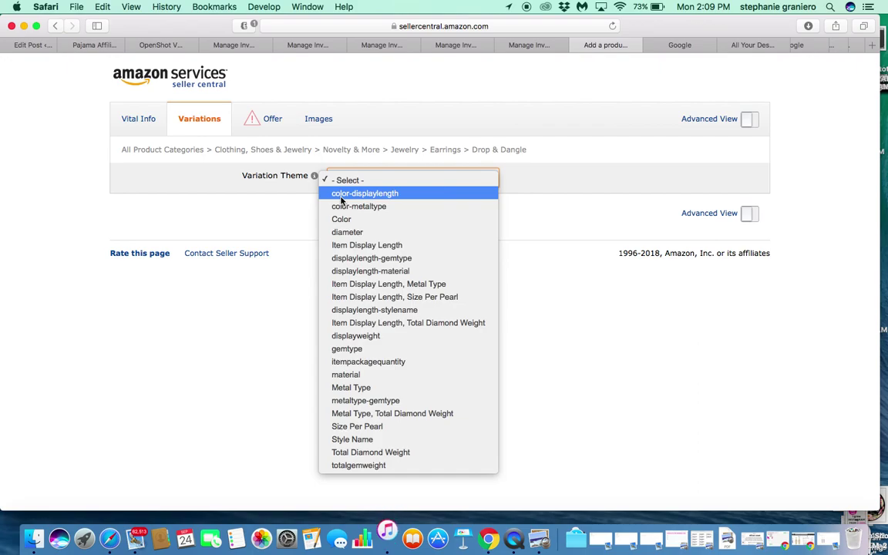
left_click(377, 193)
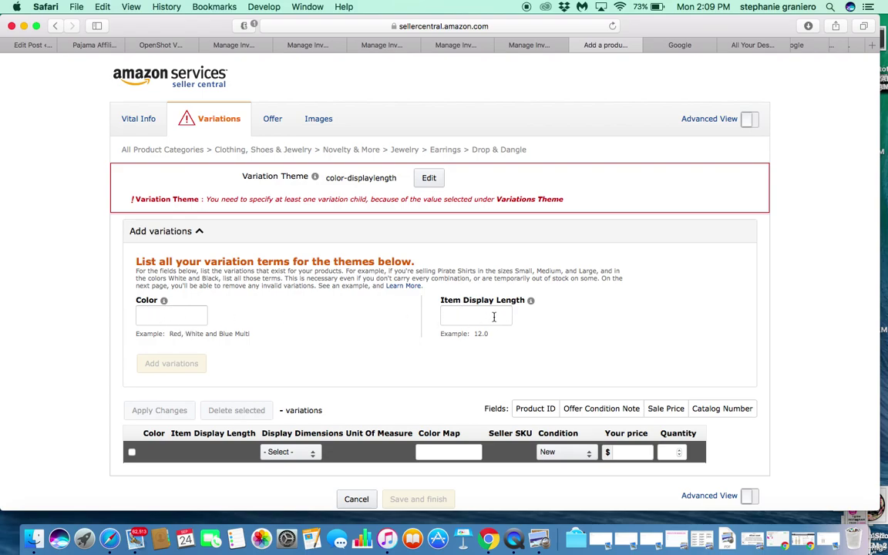
left_click(429, 179)
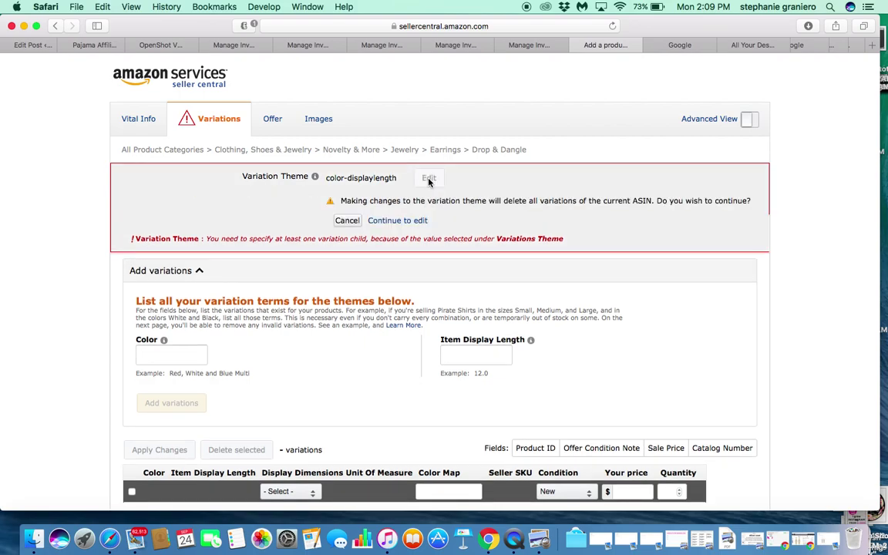
left_click(347, 220)
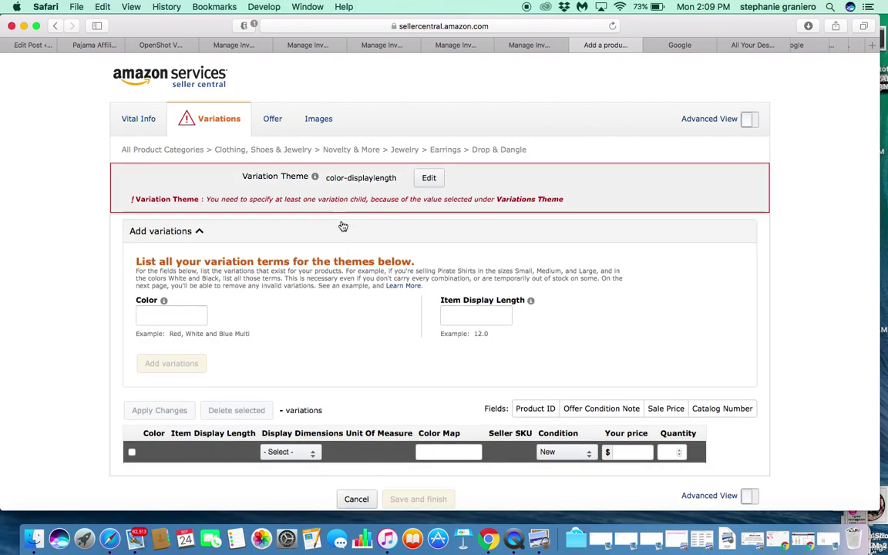
- Change the listing's variation theme to Color, accepting that existing variations are deleted
left_click(434, 180)
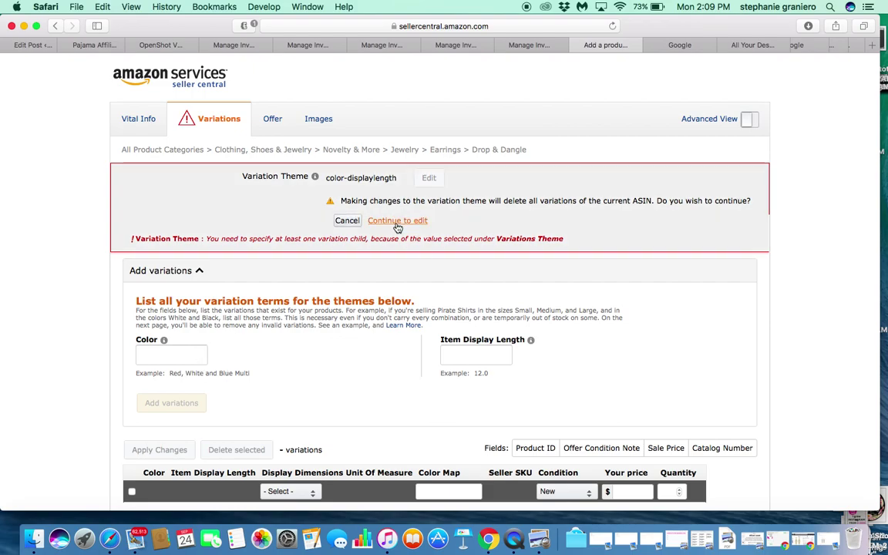
left_click(397, 222)
left_click(485, 181)
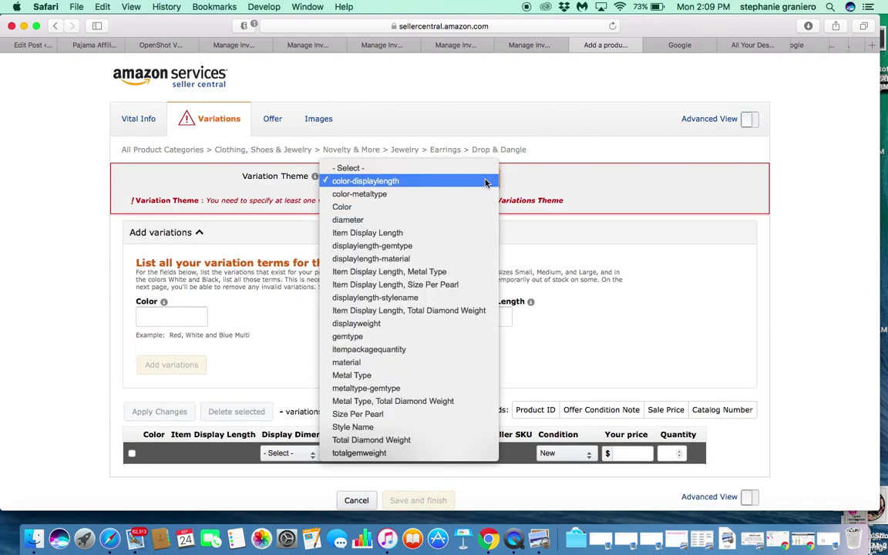
left_click(353, 207)
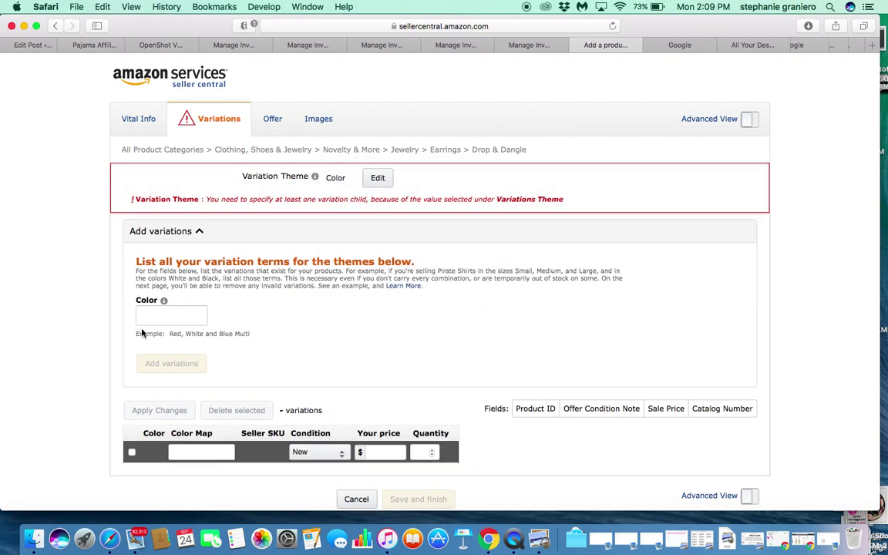
- Add two color variations to the listing, "gold" and "silver"
left_click(179, 319)
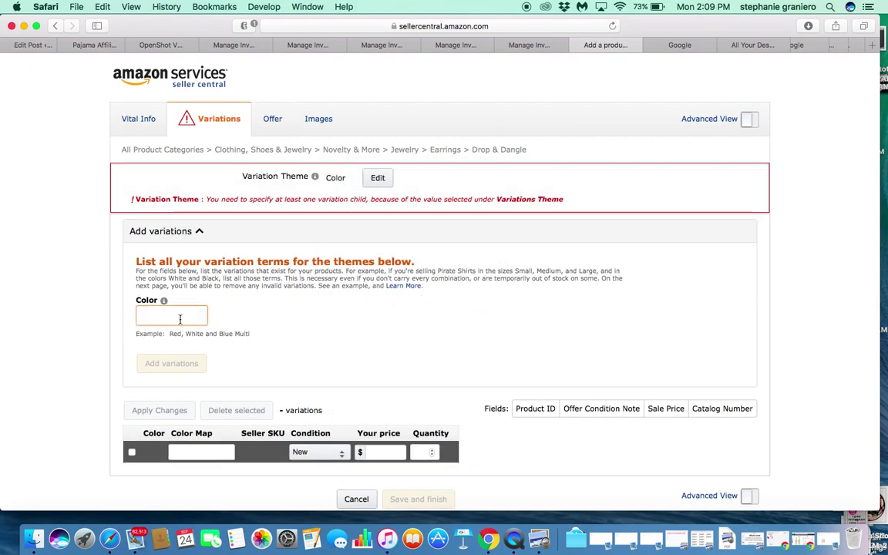
type("gold")
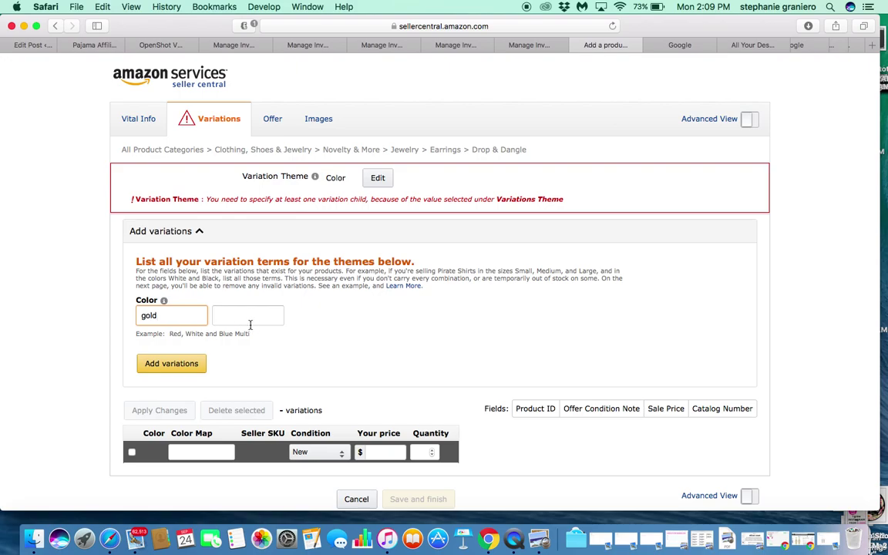
left_click(257, 319)
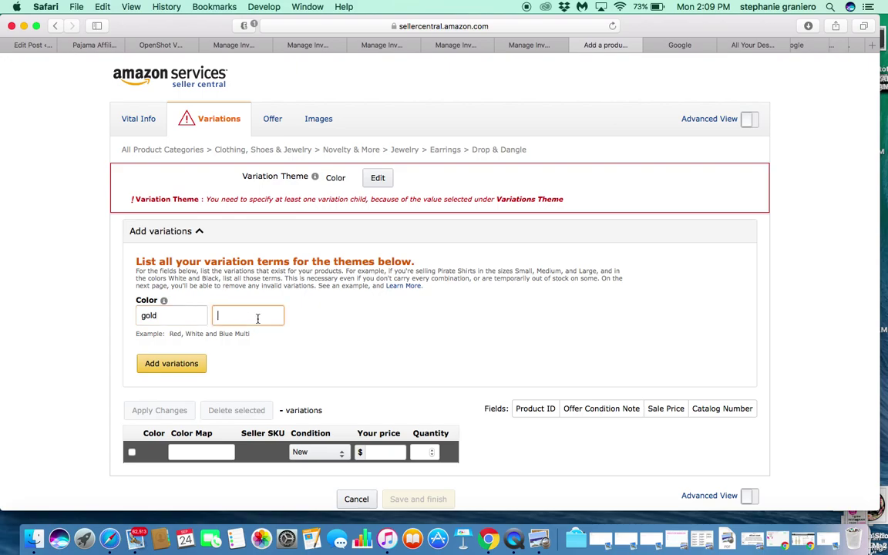
type("silver")
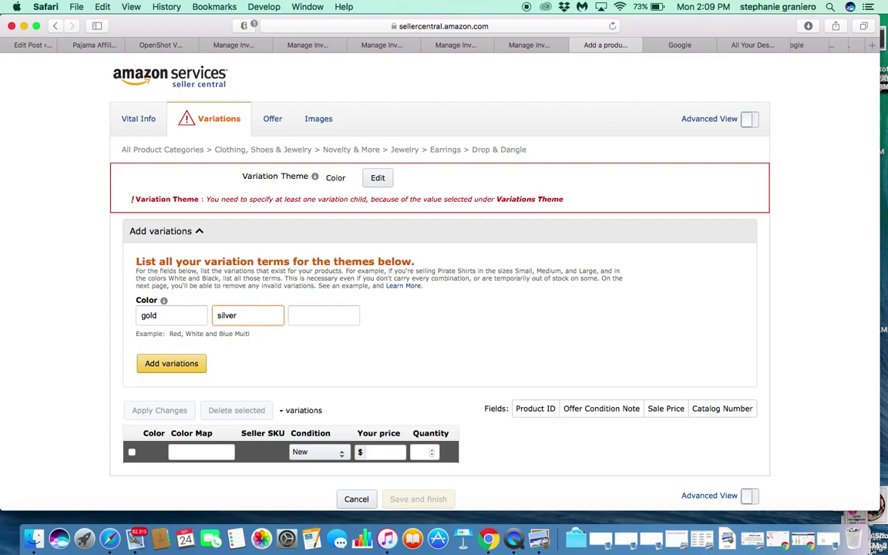
scroll(327, 259, "down", 2)
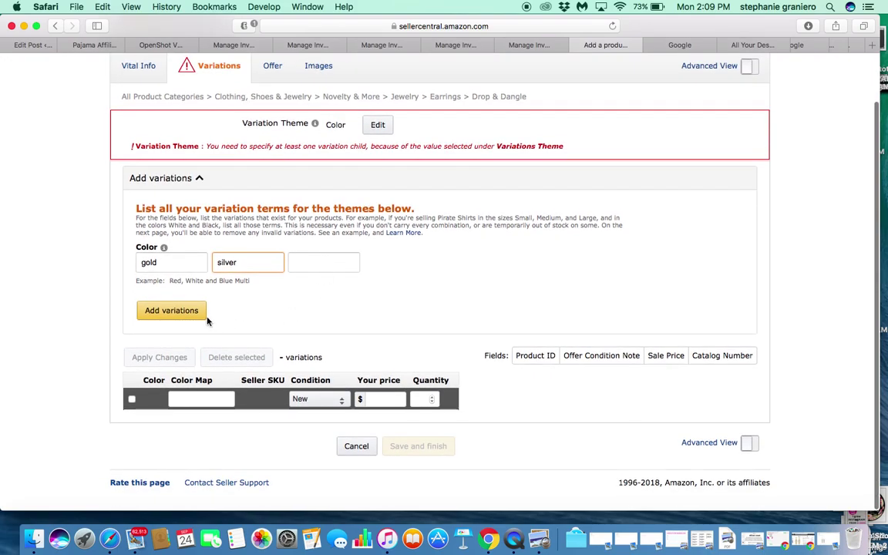
left_click(188, 318)
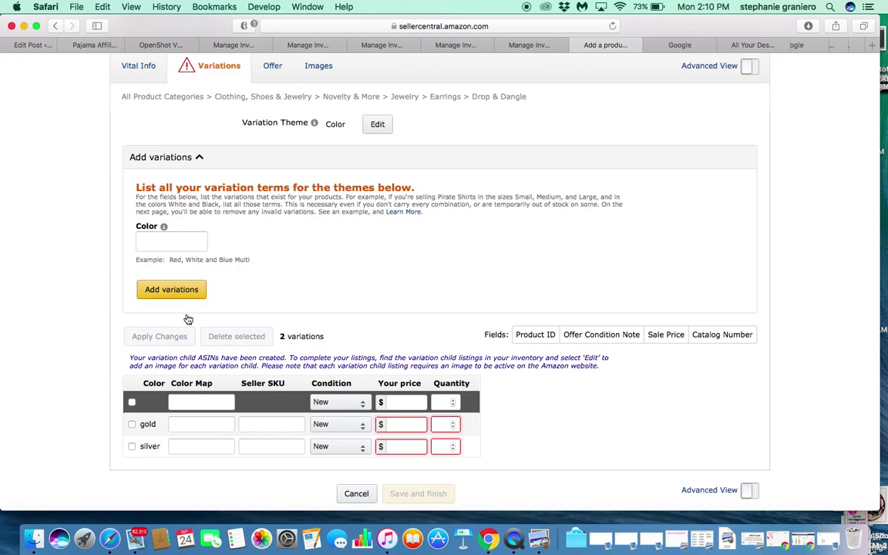
- Look up the existing earring SKUs in the inventory and set the gold variation's color map to "gold" and seller SKU to 1099
scroll(265, 324, "down", 2)
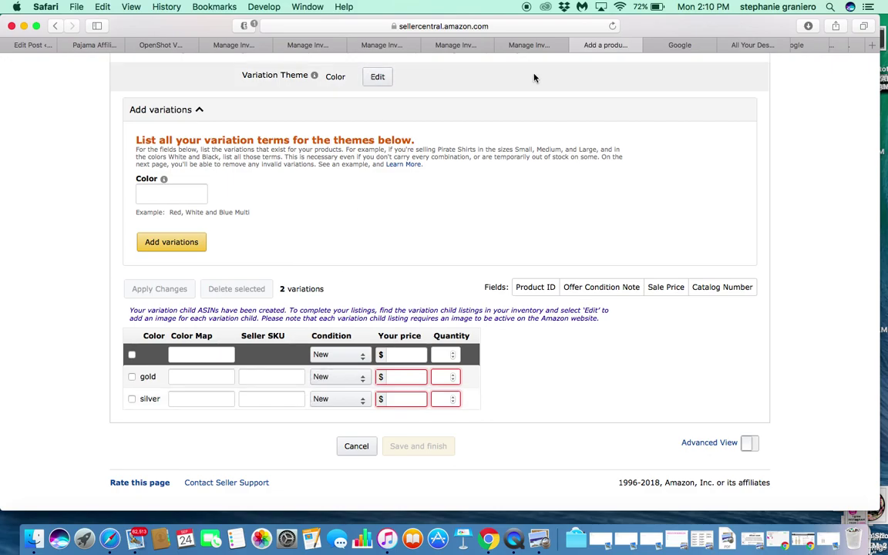
left_click(542, 48)
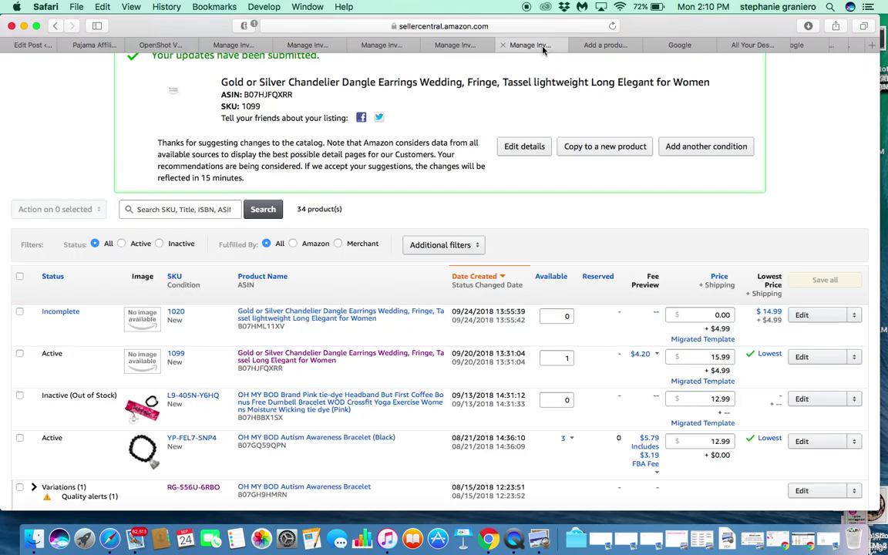
scroll(186, 322, "up", 3)
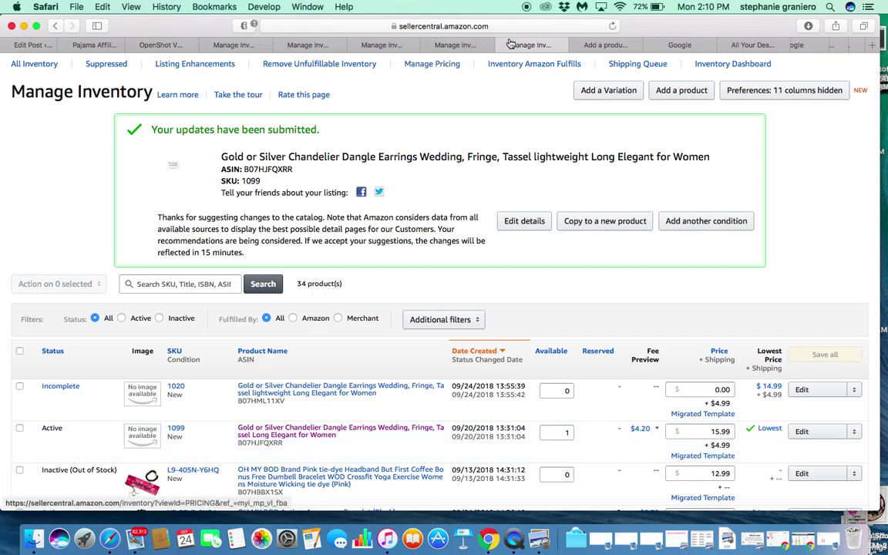
left_click(589, 46)
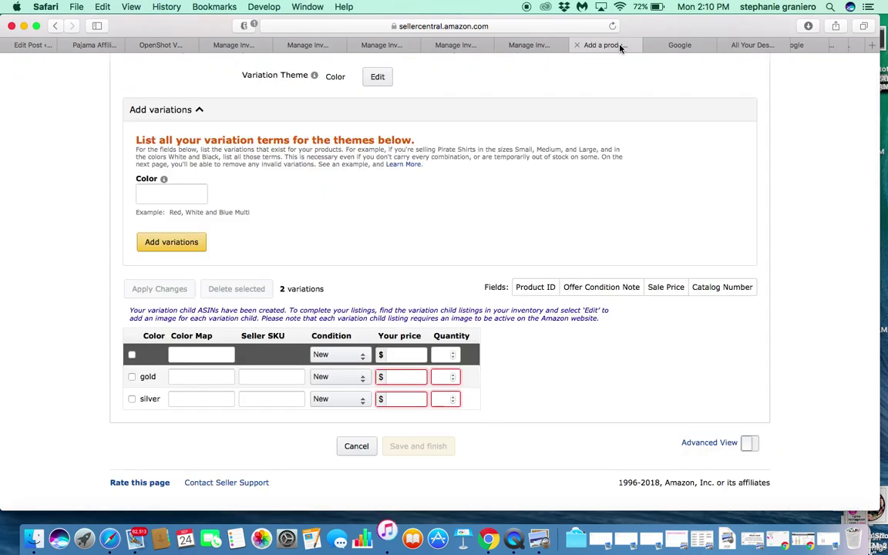
left_click(202, 376)
type("gold")
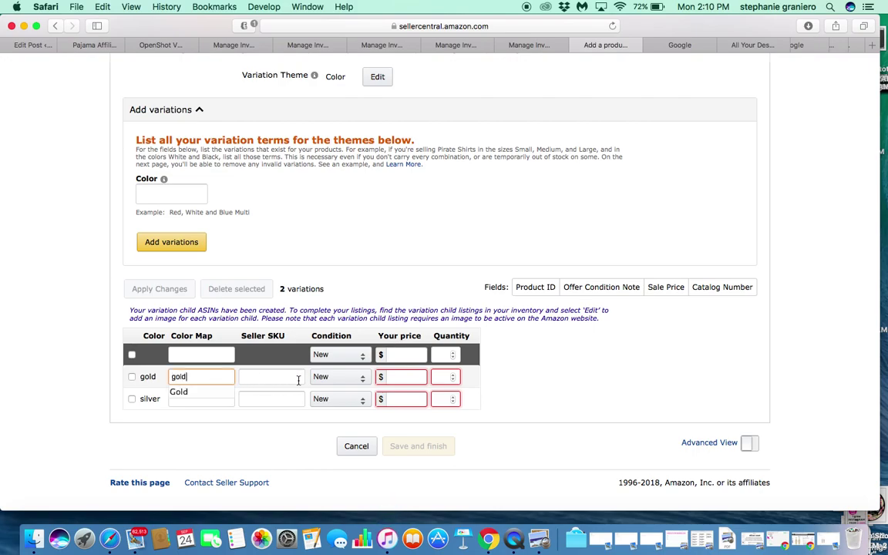
left_click(292, 380)
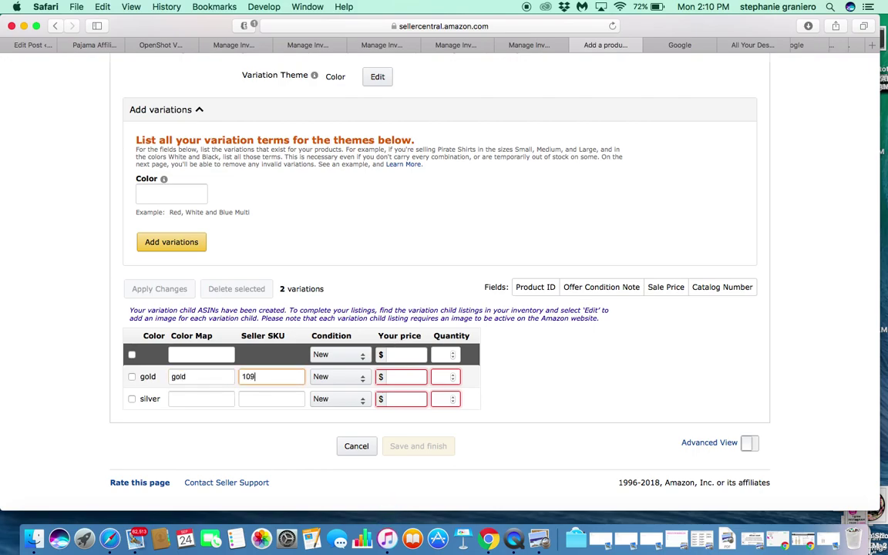
- Set the gold variation's price to $14.99 and its quantity to 1
left_click(409, 377)
type("14.99")
left_click(457, 376)
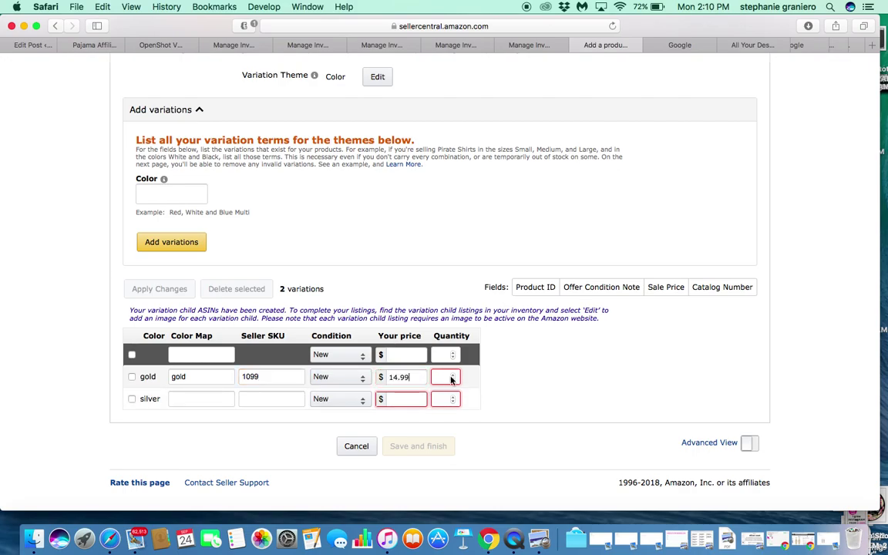
type("0")
key("BackSpace")
type("1")
- Fill in the silver variation with color map "silver", seller SKU 1020, price $14.99 and quantity 1
left_click(192, 397)
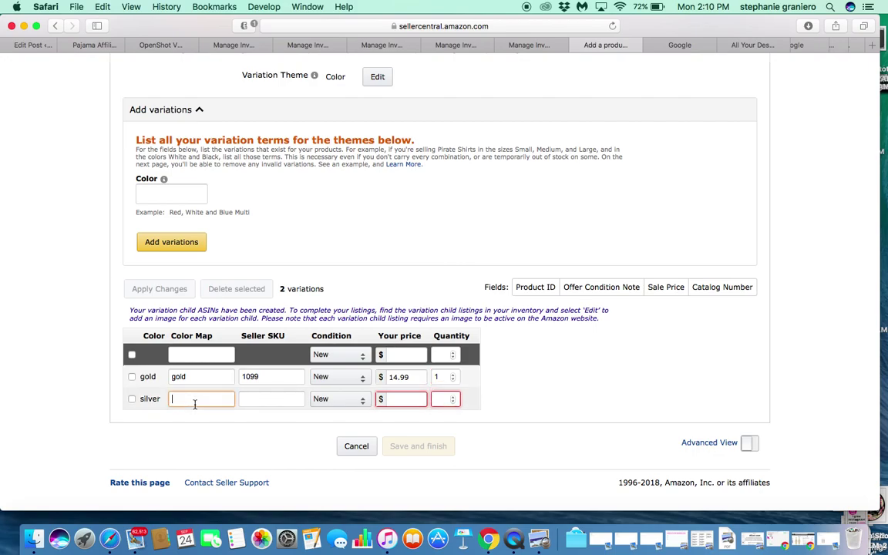
type("silver")
key("Tab")
type("1020")
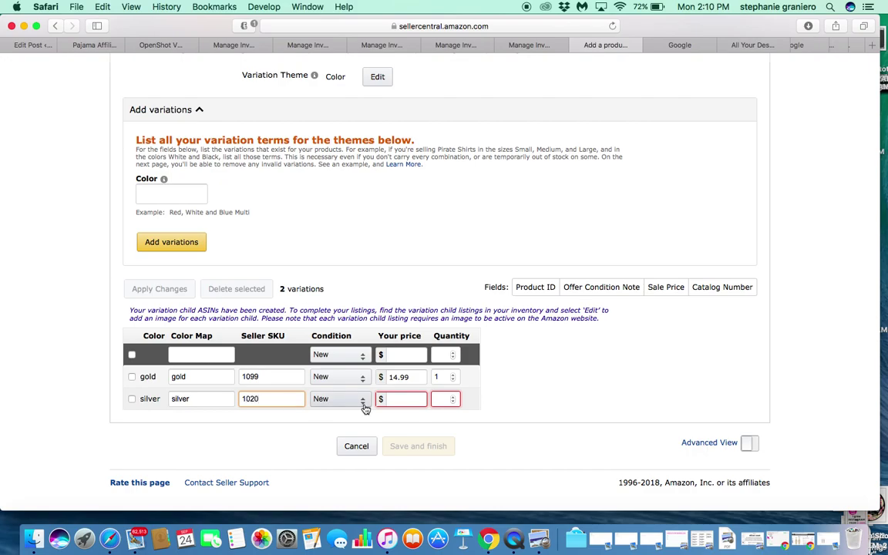
key("Tab")
type("14")
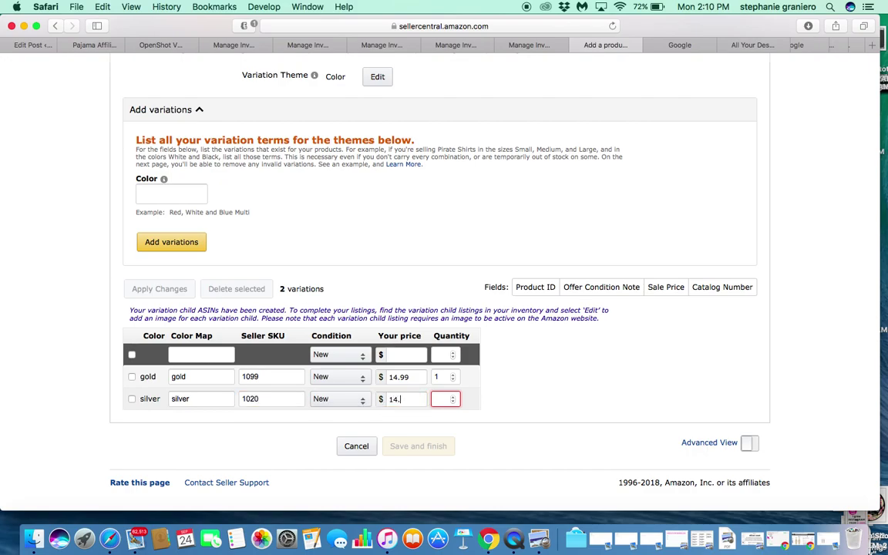
left_click(447, 399)
type("1")
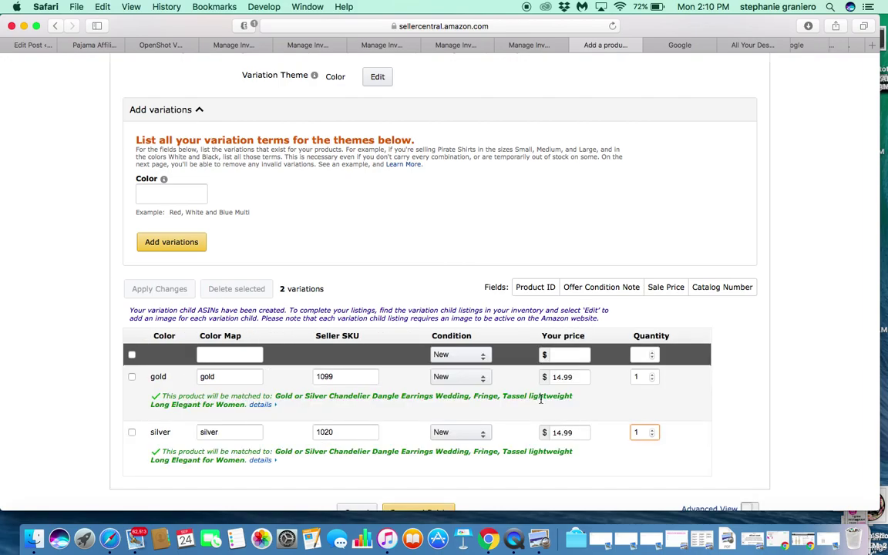
- Review the two variations, try to save and finish the listing, and dismiss the resulting message
scroll(343, 391, "down", 2)
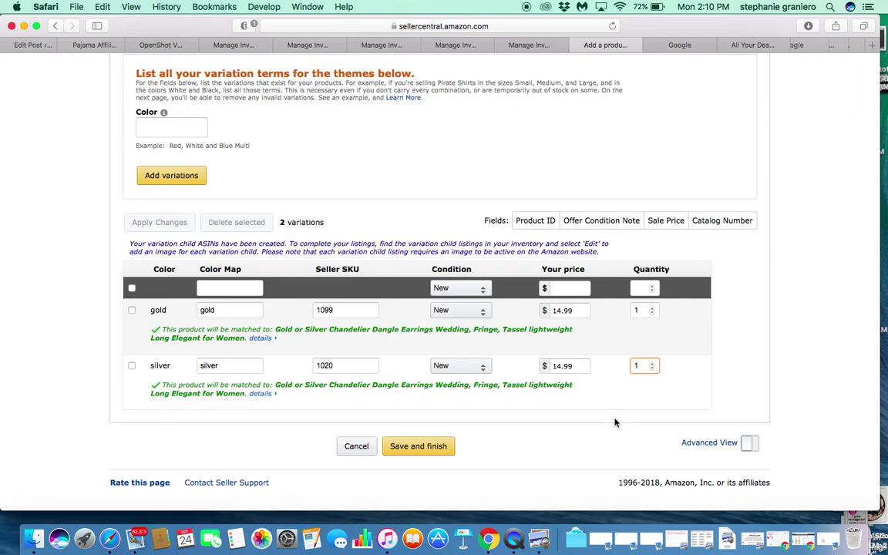
scroll(632, 409, "up", 5)
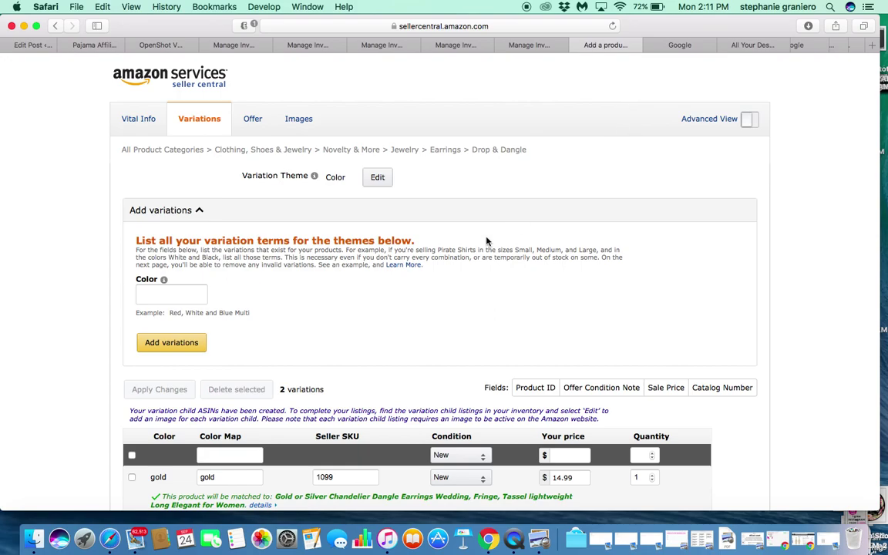
scroll(487, 242, "down", 5)
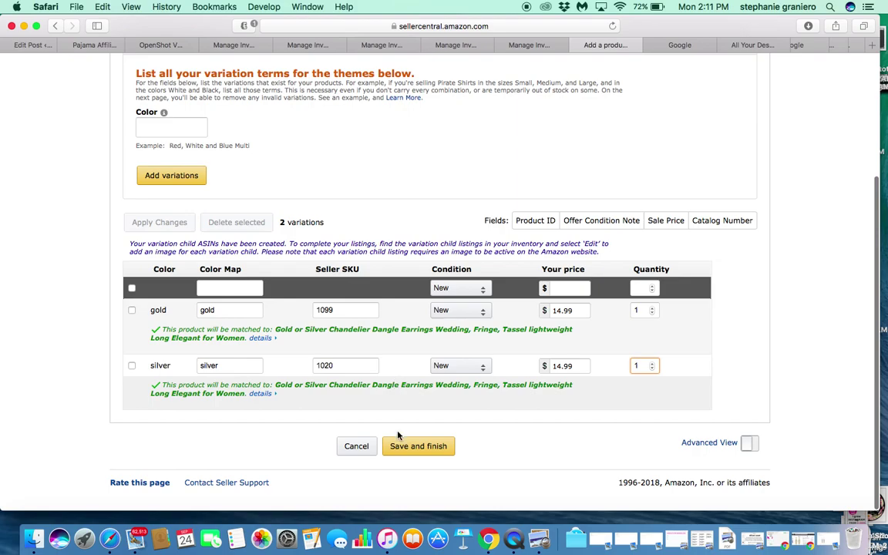
left_click(408, 451)
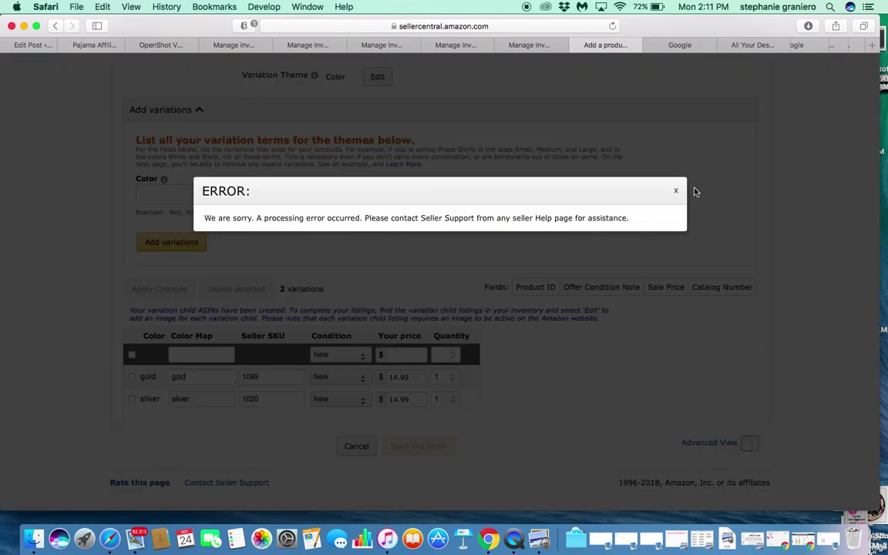
left_click(678, 192)
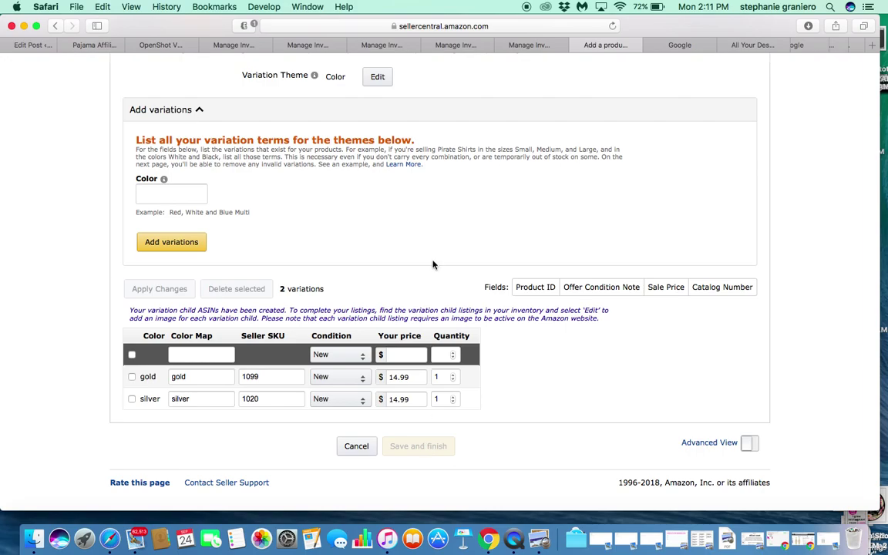
- Examine in the inventory how the Womens Chain Belt listing groups its silver and gold variations
scroll(480, 209, "up", 3)
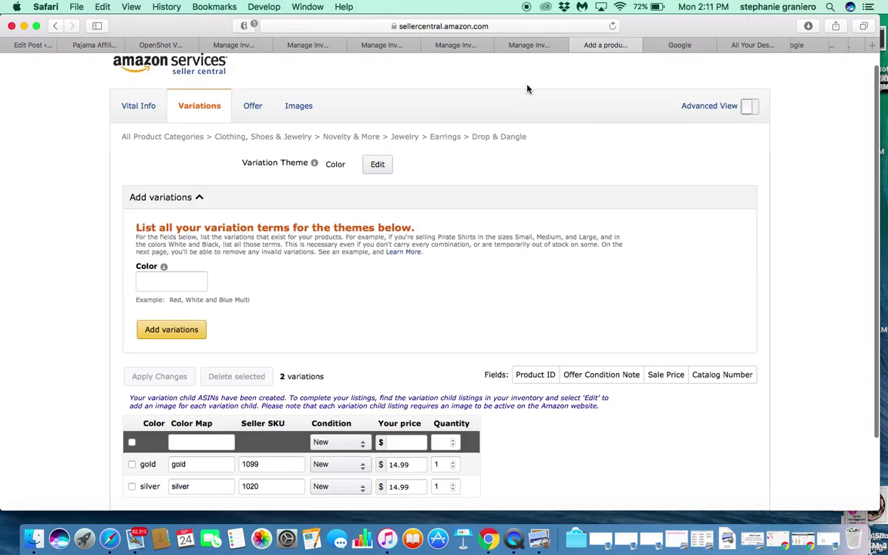
left_click(531, 44)
scroll(290, 295, "down", 10)
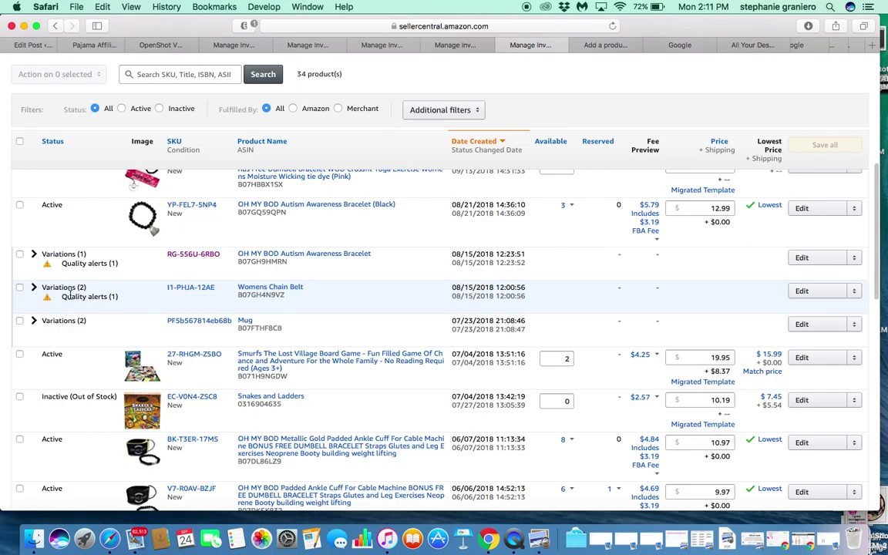
left_click(34, 289)
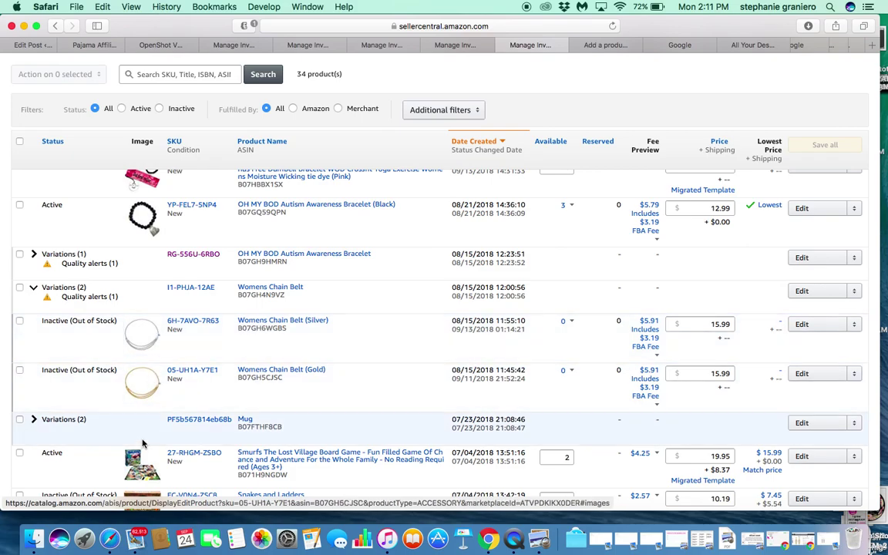
left_click(34, 287)
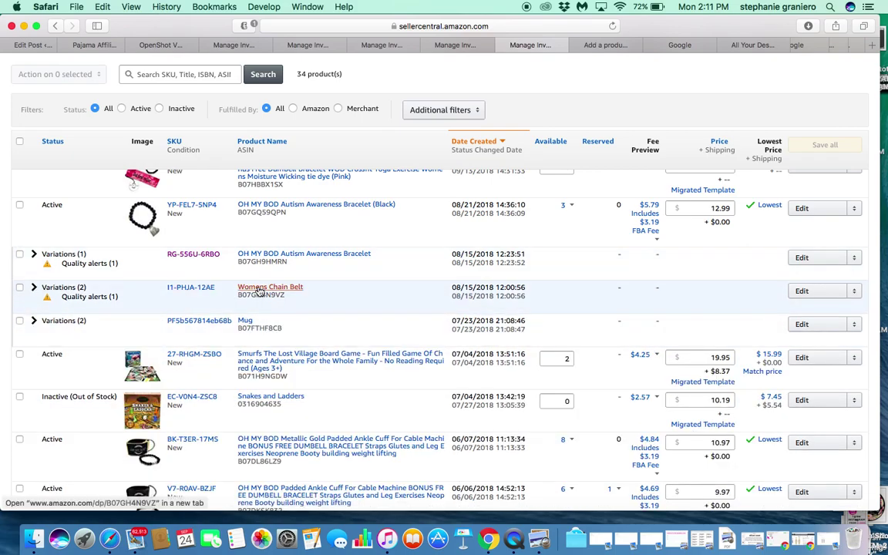
left_click(33, 287)
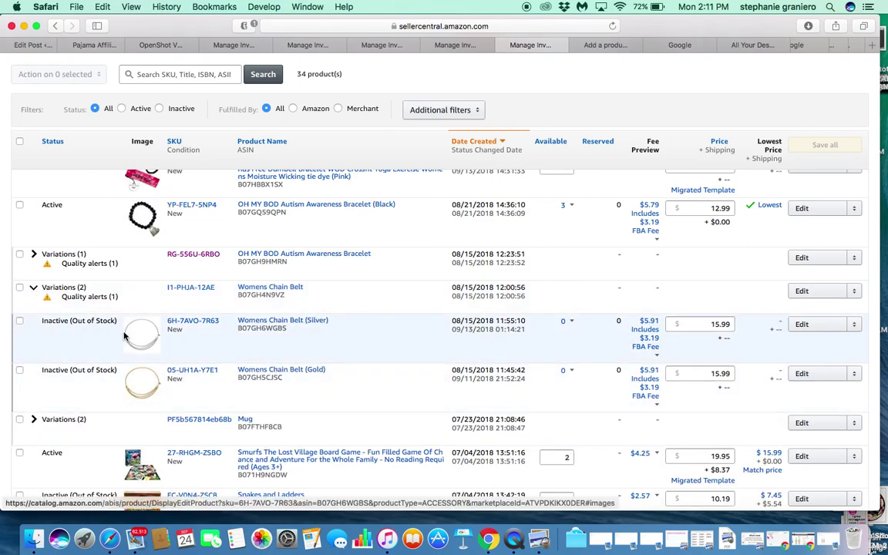
left_click(34, 289)
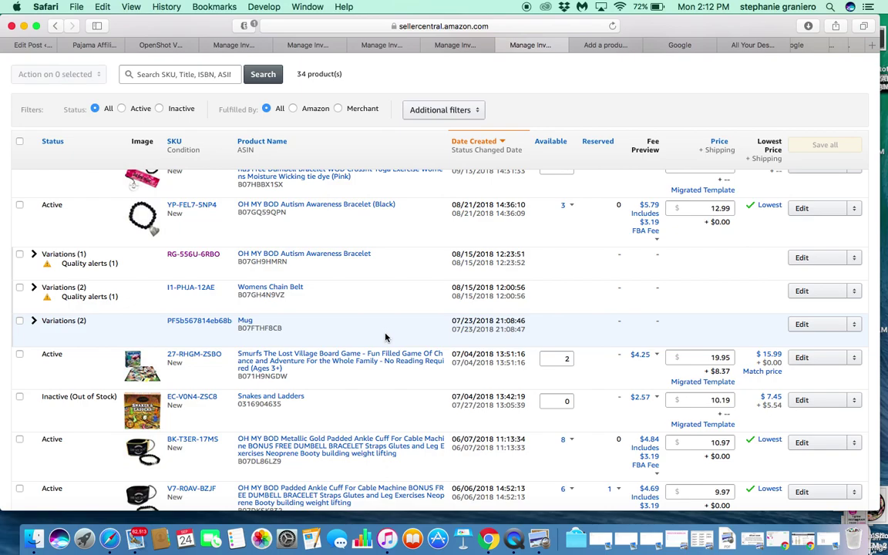
scroll(386, 336, "up", 5)
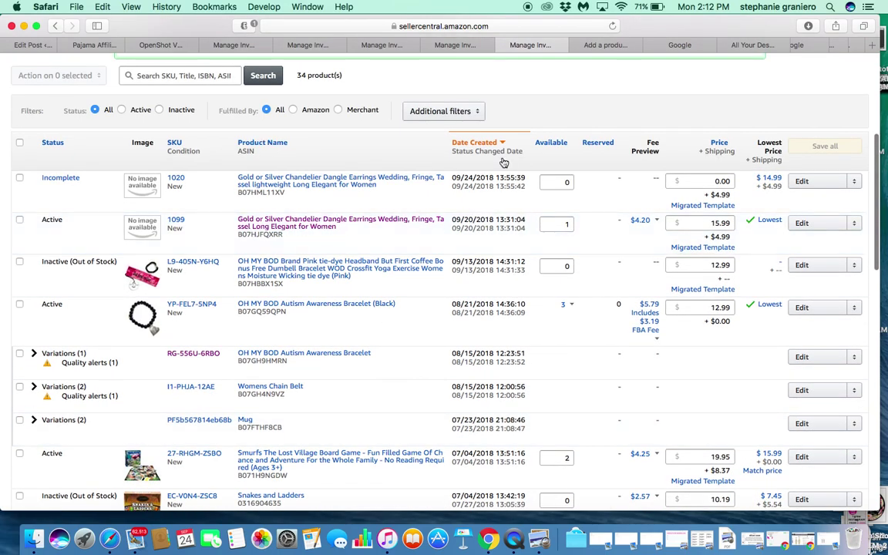
- Recheck the gold and silver variations in the new listing and the earring products in the inventory
left_click(598, 49)
scroll(407, 472, "down", 3)
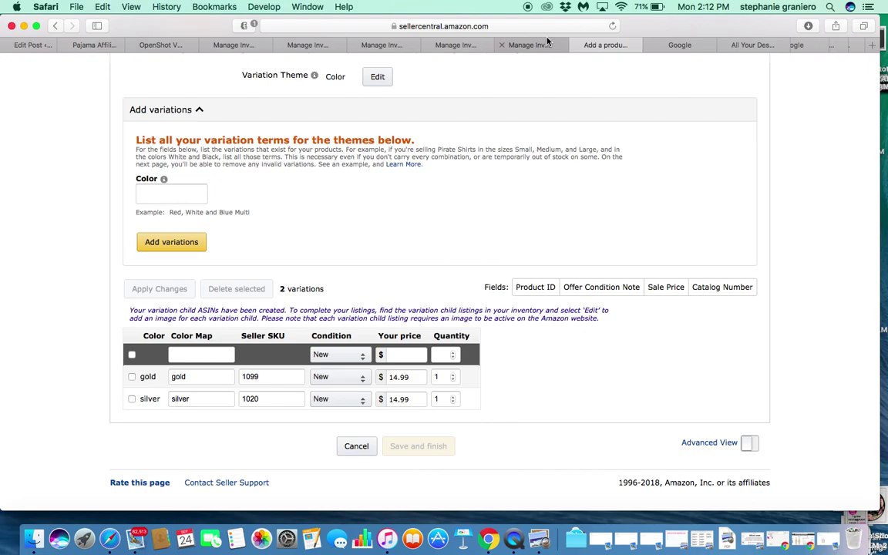
left_click(505, 43)
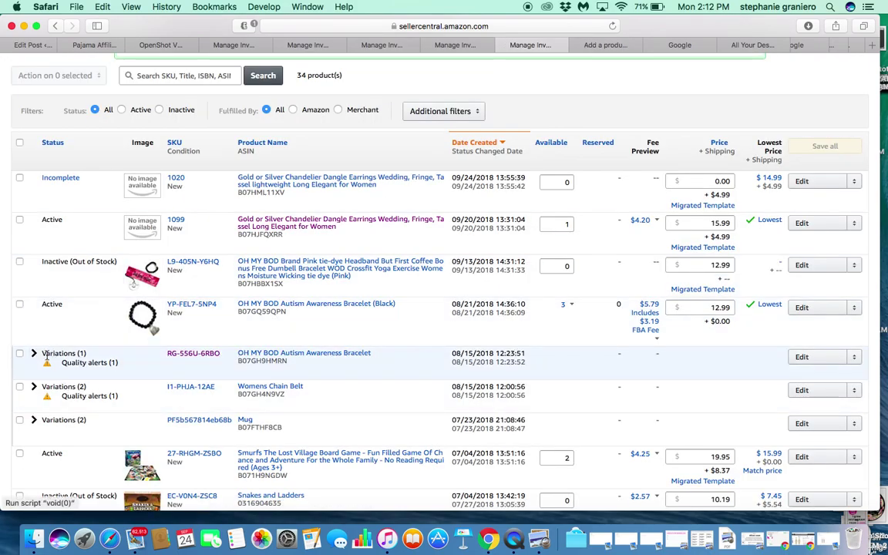
scroll(145, 229, "up", 5)
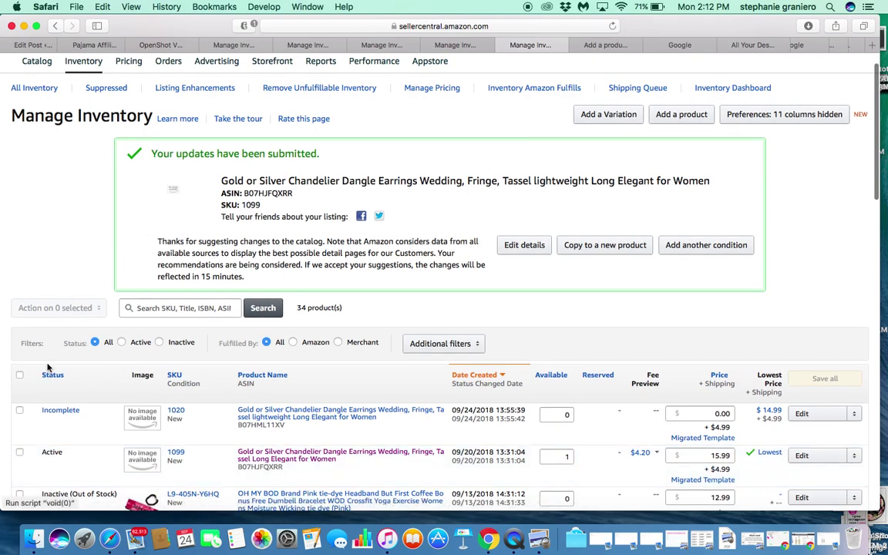
scroll(257, 414, "down", 3)
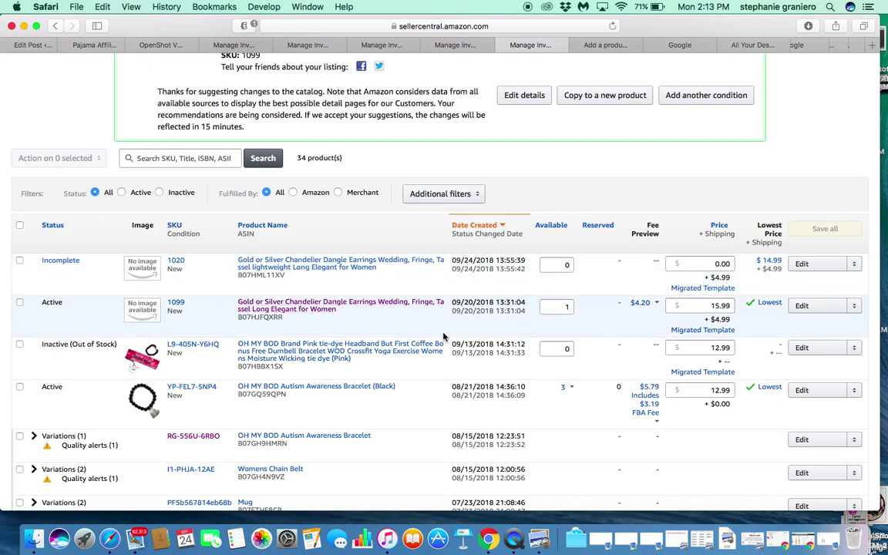
right_click(517, 541)
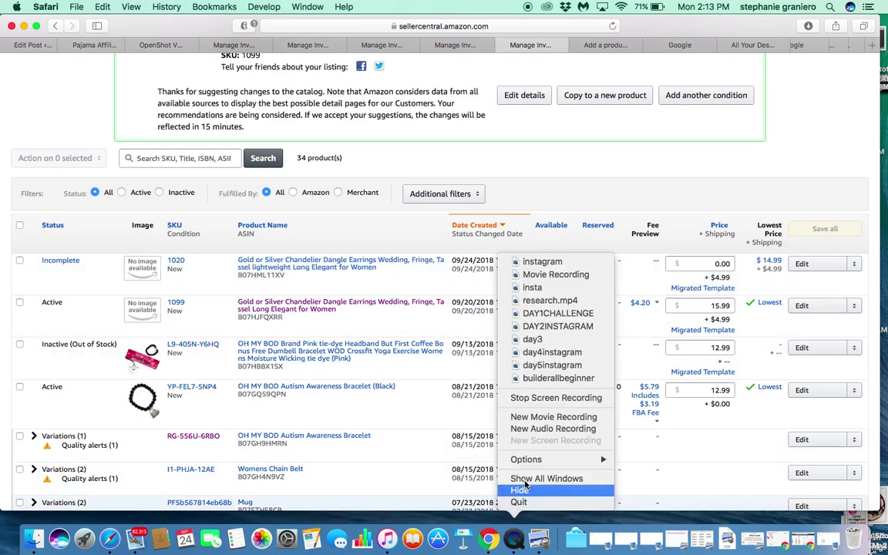